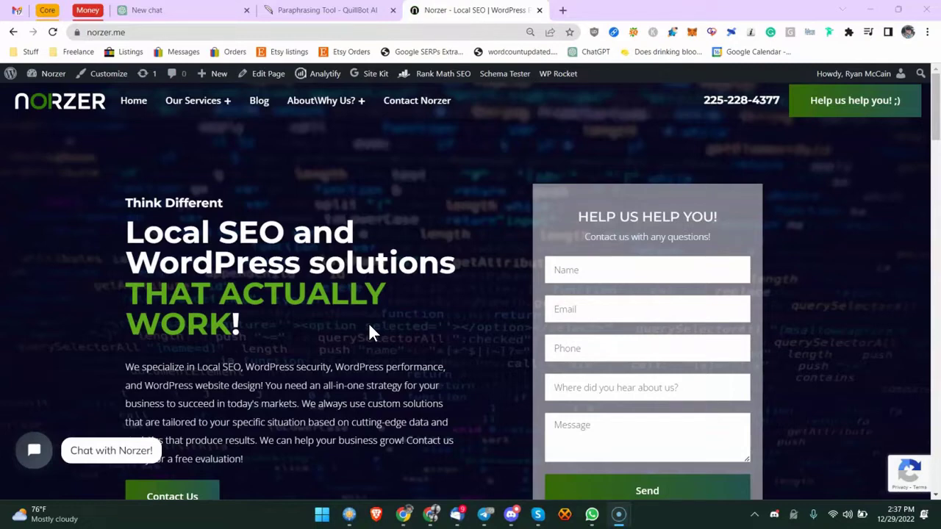
Switch from the Norzer WordPress homepage to the blank ChatGPT new-chat tab.
{"action": "left_click", "coordinate": [439, 112]}
{"action": "scroll", "coordinate": [378, 222], "scroll_direction": "down", "scroll_amount": 2}
{"action": "scroll", "coordinate": [379, 230], "scroll_direction": "up", "scroll_amount": 2}
Send ChatGPT 'write a SEO optimized 400 word blog article describing why there are no basements in the south'.
{"action": "left_click", "coordinate": [147, 11]}
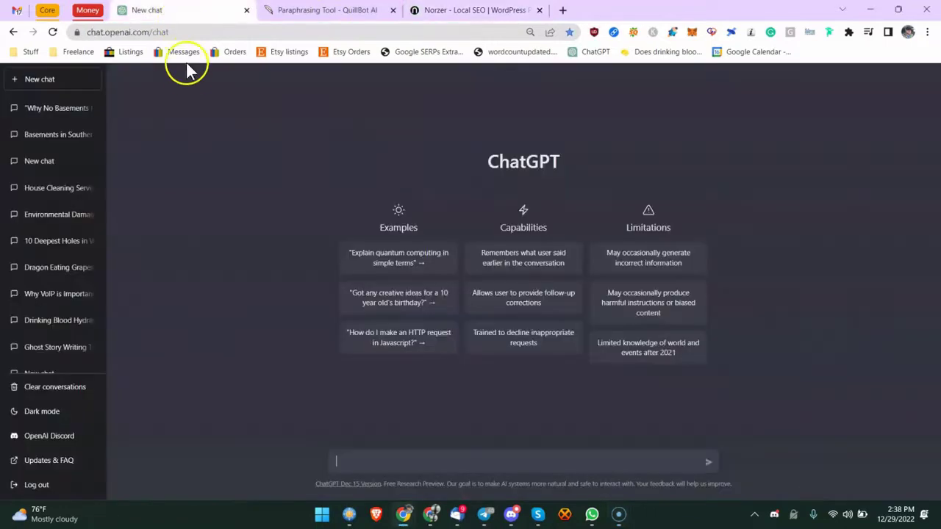
{"action": "left_click", "coordinate": [132, 34]}
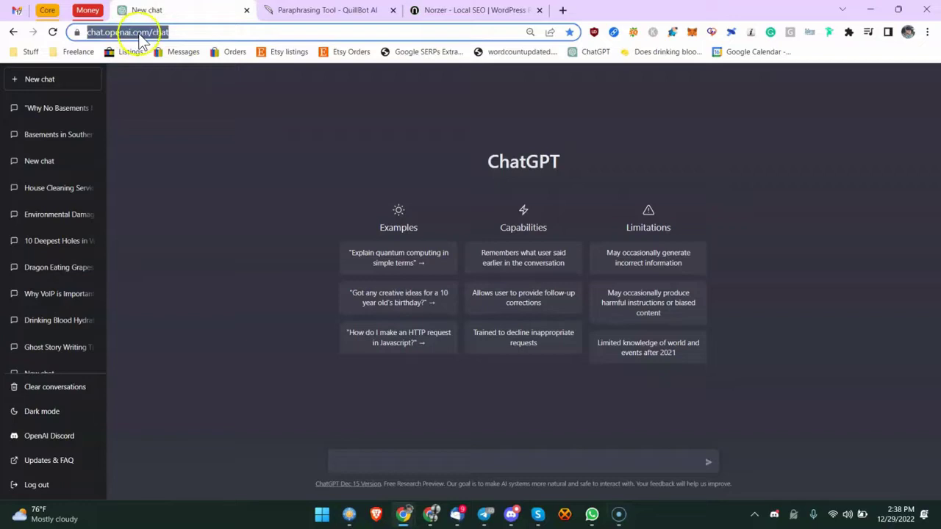
{"action": "left_click", "coordinate": [136, 33]}
{"action": "double_click", "coordinate": [470, 158]}
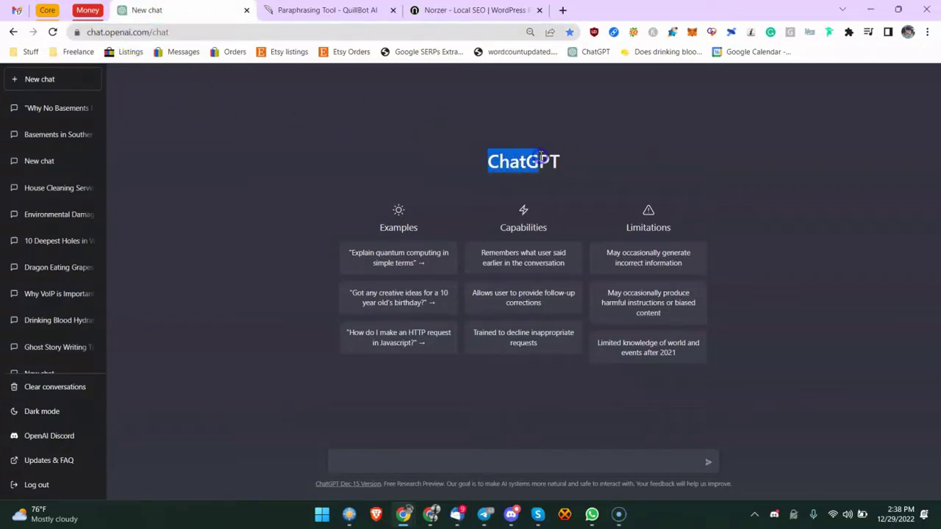
{"action": "left_click", "coordinate": [402, 459]}
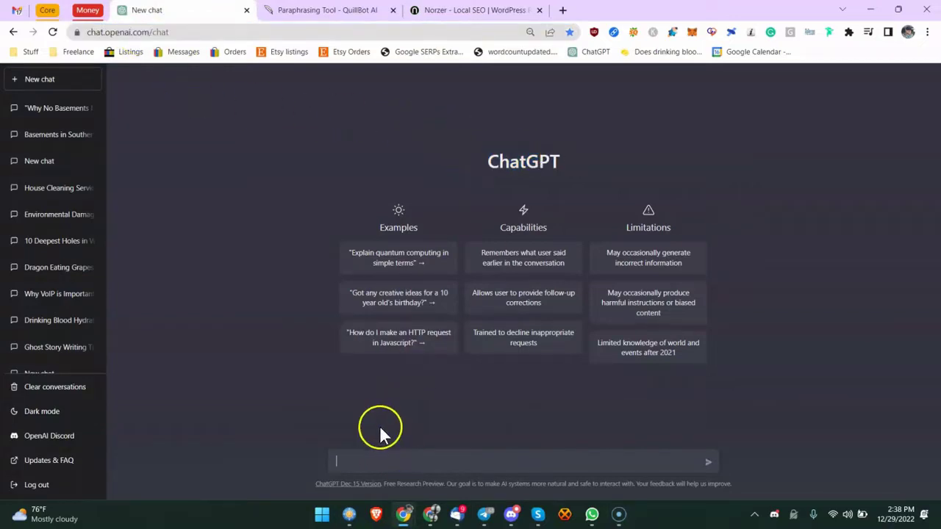
{"action": "type", "text": "why"}
{"action": "key", "text": "BackSpace"}
{"action": "key", "text": "BackSpace"}
{"action": "key", "text": "BackSpace"}
{"action": "type", "text": "write a"}
{"action": "type", "text": " 400 word blog article describing why there are no basements in the south"}
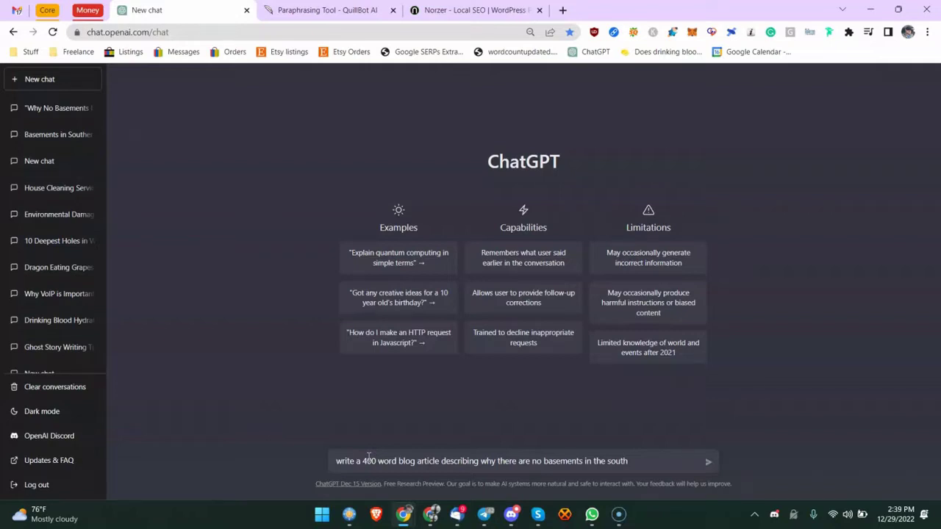
{"action": "left_click", "coordinate": [370, 458]}
{"action": "type", "text": "SEO optimized"}
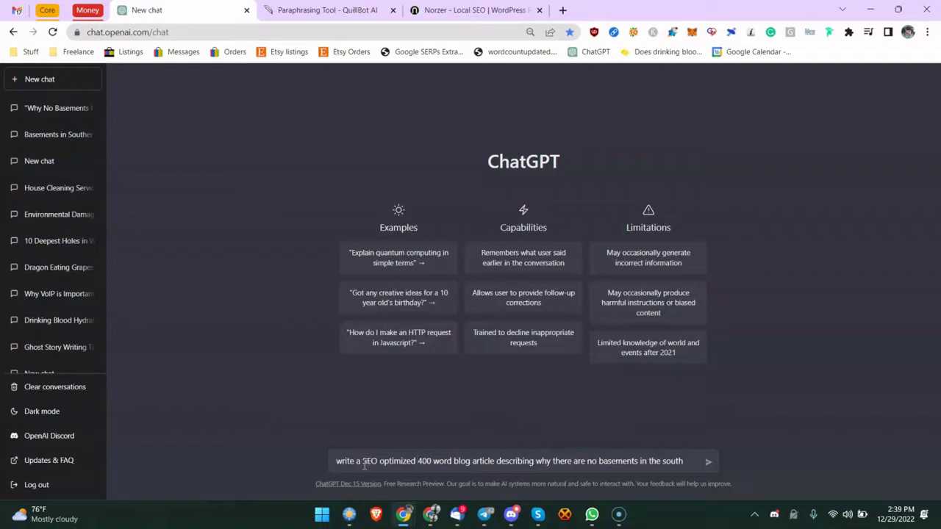
{"action": "key", "text": "Return"}
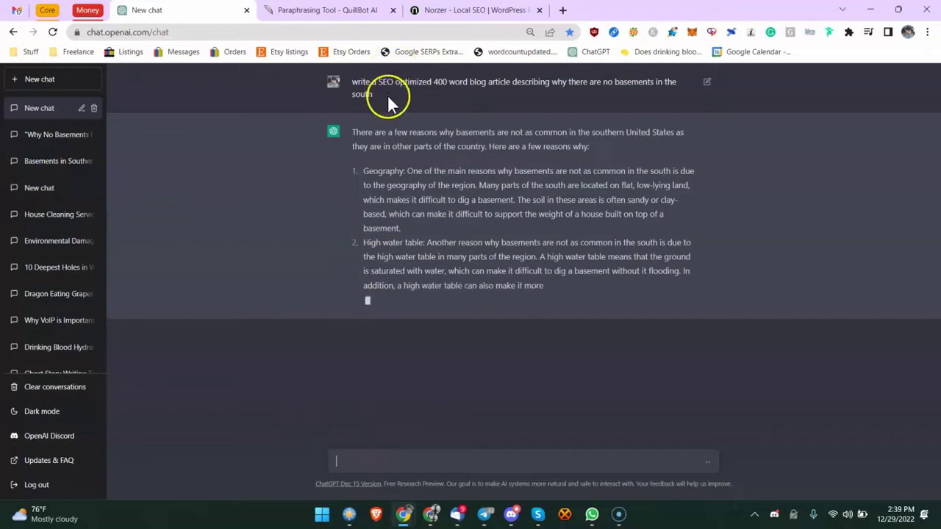
Review the finished reply's geography, high water table, climate and cost points and its conclusion.
{"action": "left_click_drag", "start_coordinate": [380, 77], "coordinate": [411, 89]}
{"action": "left_click", "coordinate": [410, 89]}
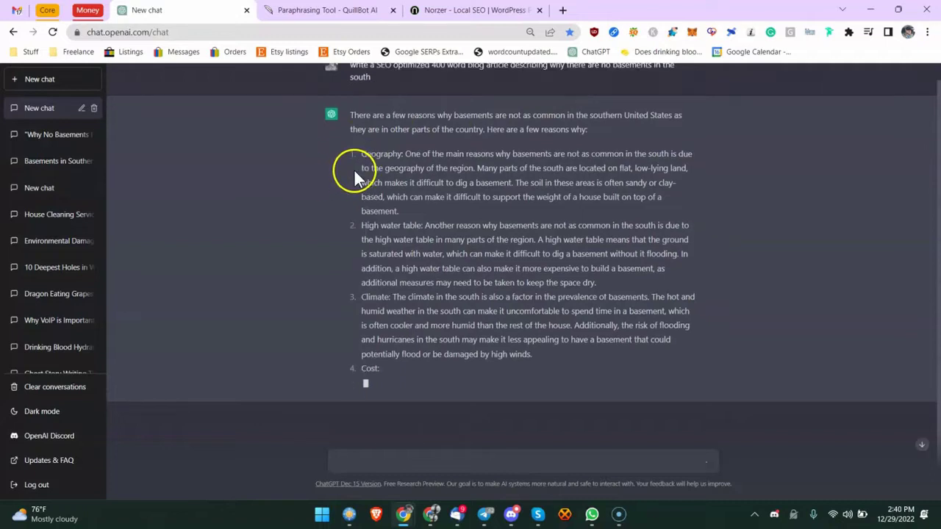
{"action": "mouse_move", "coordinate": [361, 154]}
{"action": "left_mouse_down"}
{"action": "mouse_move", "coordinate": [374, 154]}
{"action": "mouse_move", "coordinate": [460, 274]}
{"action": "left_mouse_up"}
{"action": "left_click", "coordinate": [459, 273]}
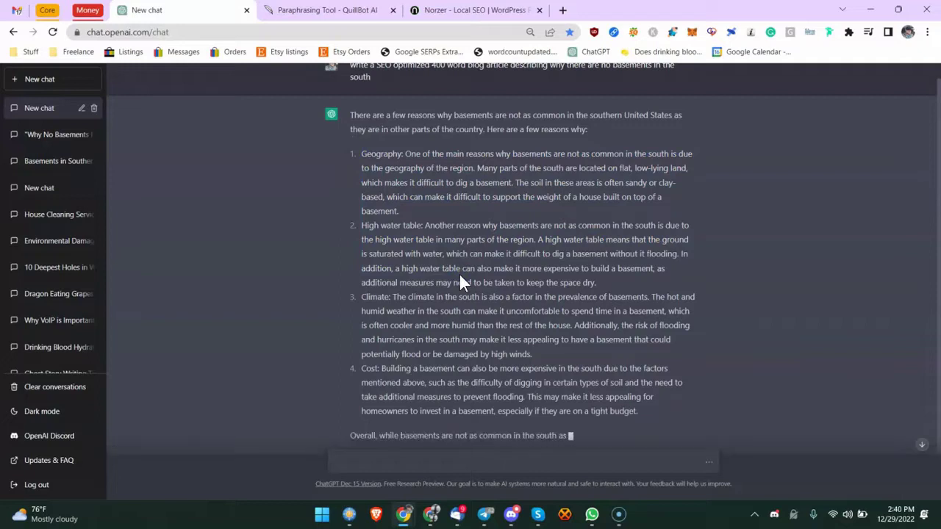
{"action": "left_click_drag", "start_coordinate": [361, 154], "coordinate": [447, 239]}
{"action": "left_click", "coordinate": [446, 238]}
{"action": "scroll", "coordinate": [446, 237], "scroll_direction": "down", "scroll_amount": 1}
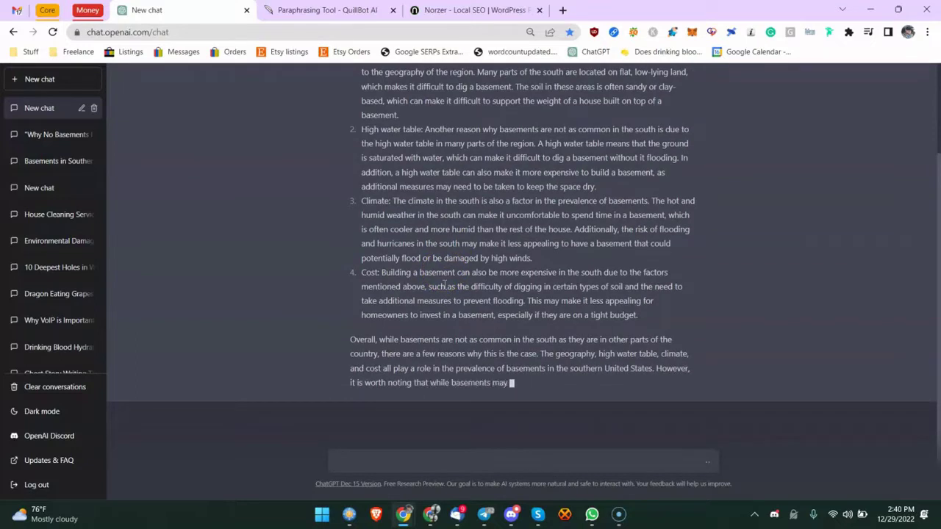
{"action": "scroll", "coordinate": [444, 285], "scroll_direction": "up", "scroll_amount": 2}
{"action": "scroll", "coordinate": [434, 269], "scroll_direction": "down", "scroll_amount": 1}
{"action": "scroll", "coordinate": [431, 287], "scroll_direction": "down", "scroll_amount": 1}
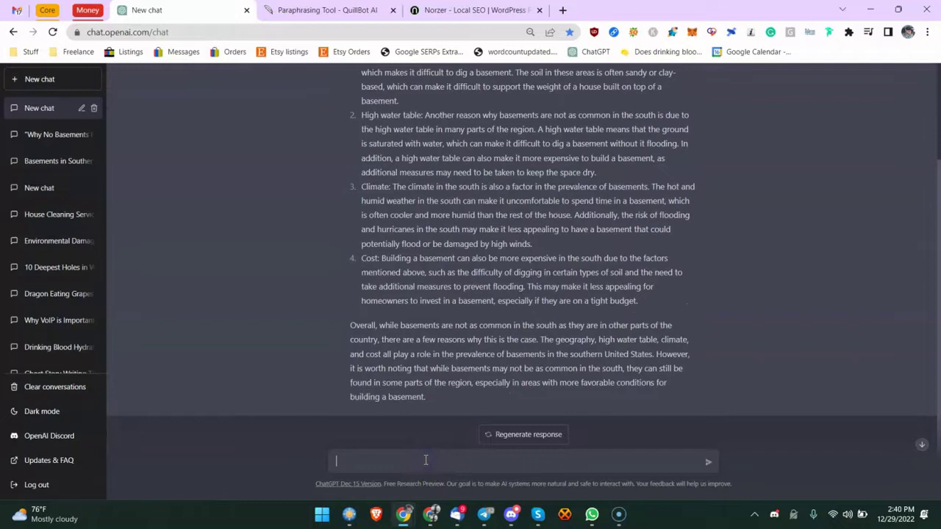
Ask ChatGPT to 'rewrite with out the bullet points'.
{"action": "type", "text": "rewrite with out the bullet points"}
{"action": "key", "text": "Return"}
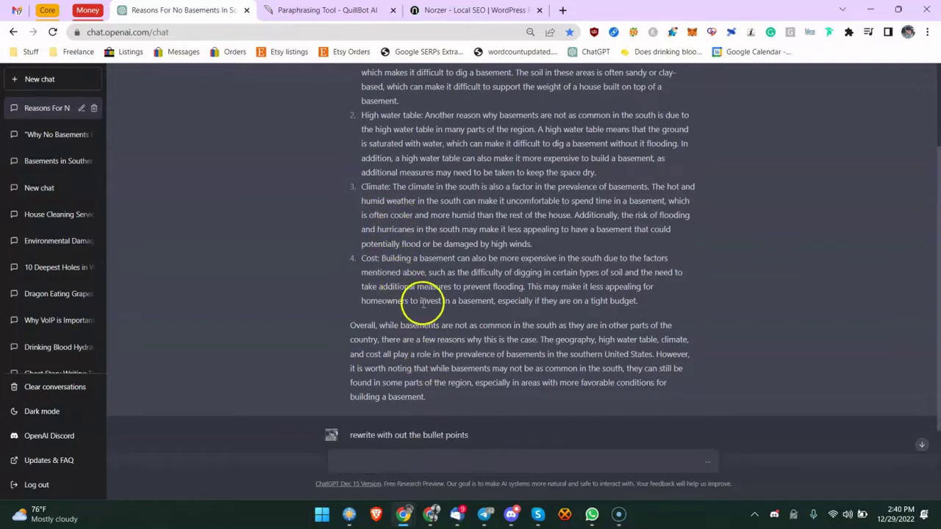
{"action": "scroll", "coordinate": [412, 191], "scroll_direction": "up", "scroll_amount": 3}
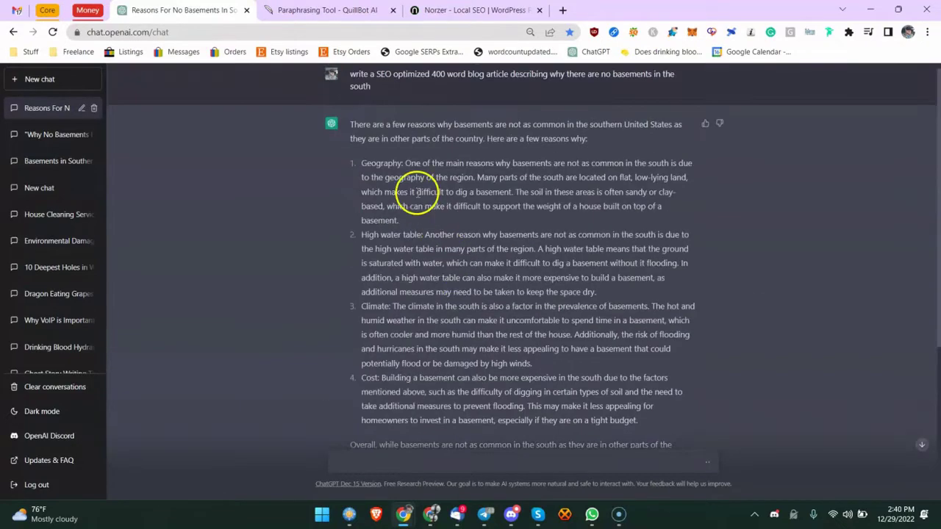
{"action": "triple_click", "coordinate": [400, 140]}
{"action": "scroll", "coordinate": [419, 206], "scroll_direction": "down", "scroll_amount": 10}
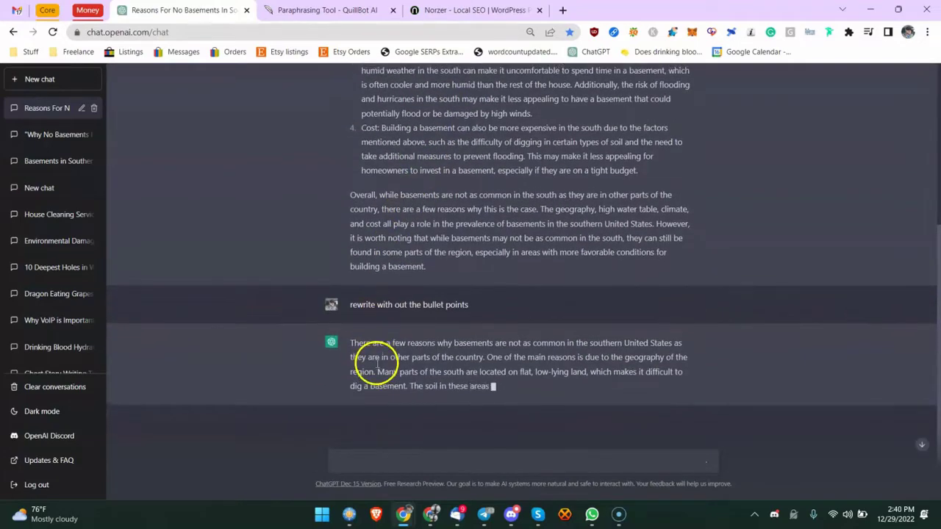
Compare the original Geography point with the opening of the bullet-free rewrite.
{"action": "scroll", "coordinate": [412, 258], "scroll_direction": "up", "scroll_amount": 3}
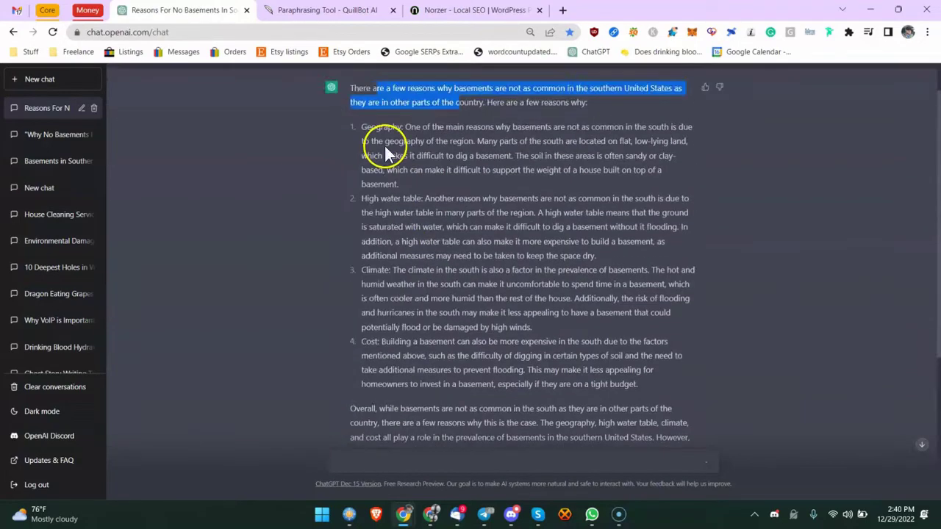
{"action": "mouse_move", "coordinate": [361, 130]}
{"action": "left_mouse_down"}
{"action": "mouse_move", "coordinate": [397, 145]}
{"action": "mouse_move", "coordinate": [361, 115]}
{"action": "left_mouse_up"}
{"action": "left_click", "coordinate": [359, 128]}
{"action": "double_click", "coordinate": [359, 129]}
{"action": "left_click", "coordinate": [359, 130]}
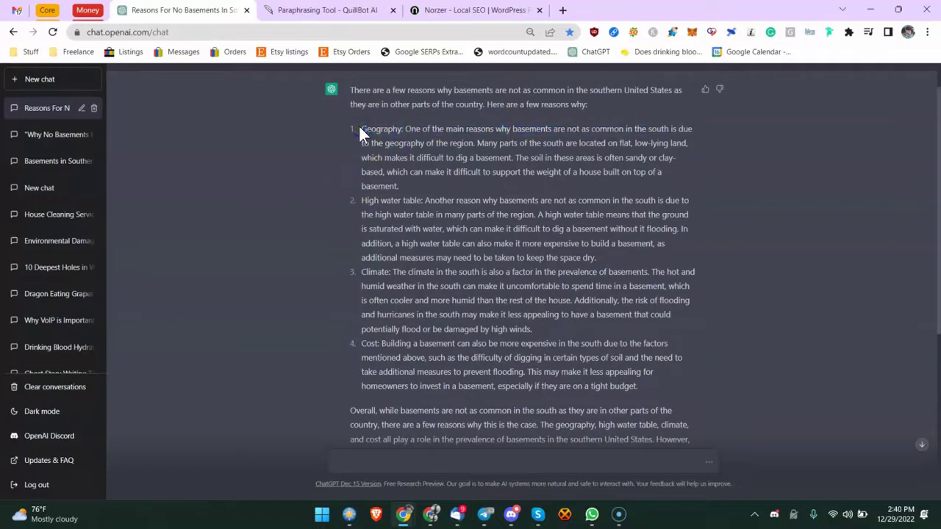
{"action": "scroll", "coordinate": [359, 125], "scroll_direction": "down", "scroll_amount": 5}
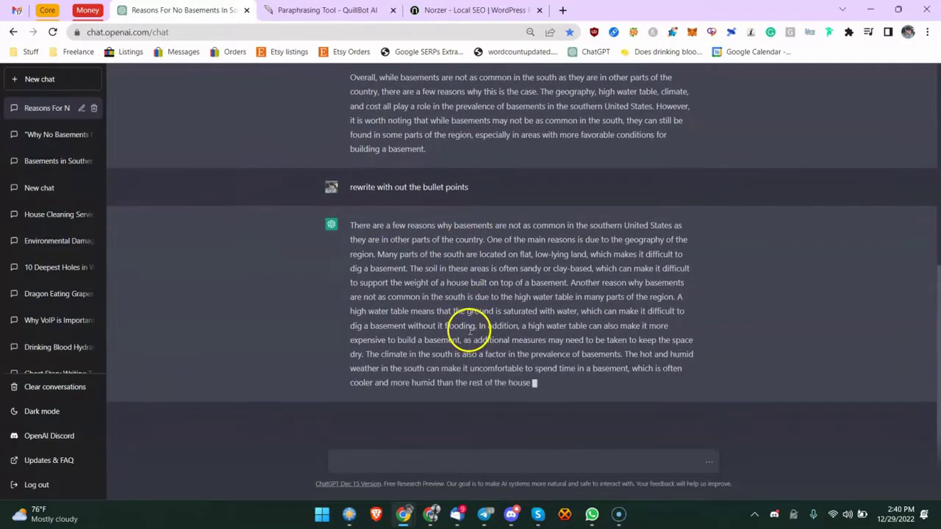
{"action": "left_click_drag", "start_coordinate": [361, 219], "coordinate": [409, 258]}
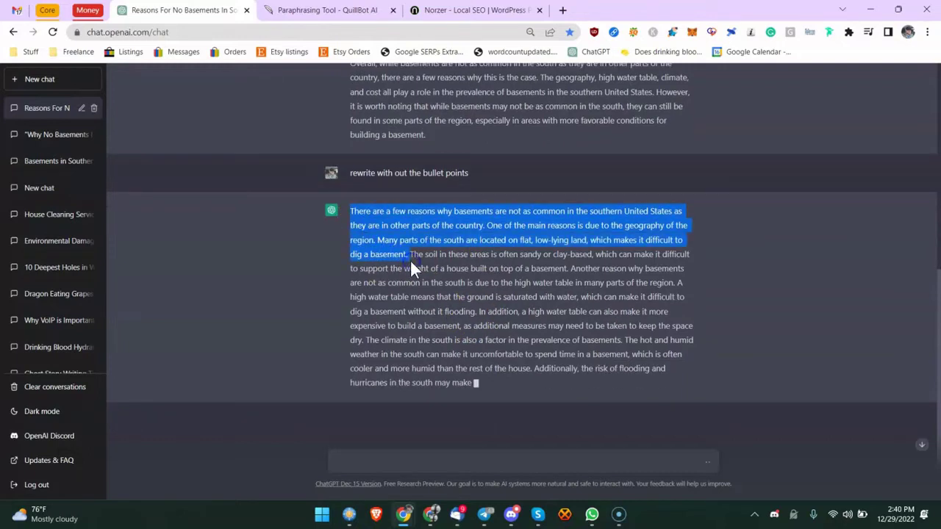
{"action": "left_click", "coordinate": [409, 259]}
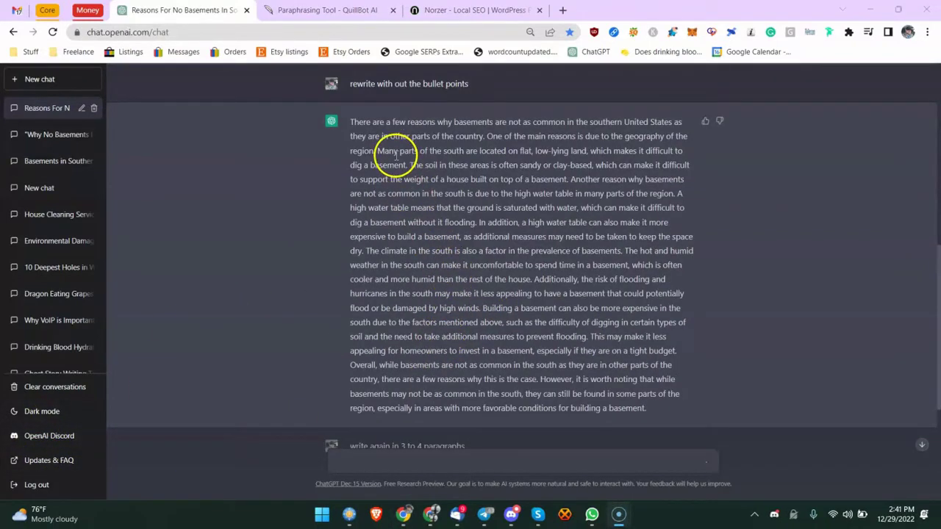
Review the 'write again' prompt and the new paragraph-form reply.
{"action": "left_click_drag", "start_coordinate": [375, 134], "coordinate": [490, 298]}
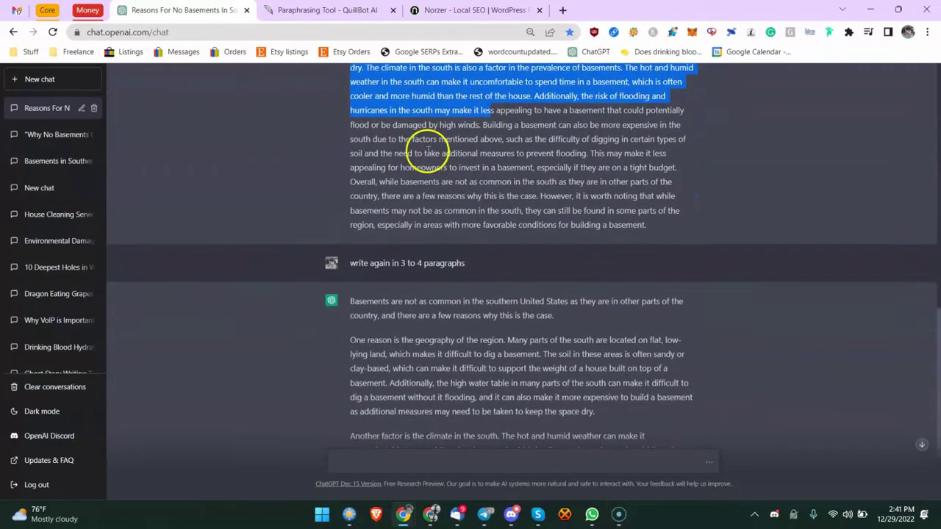
{"action": "left_click_drag", "start_coordinate": [344, 264], "coordinate": [385, 270]}
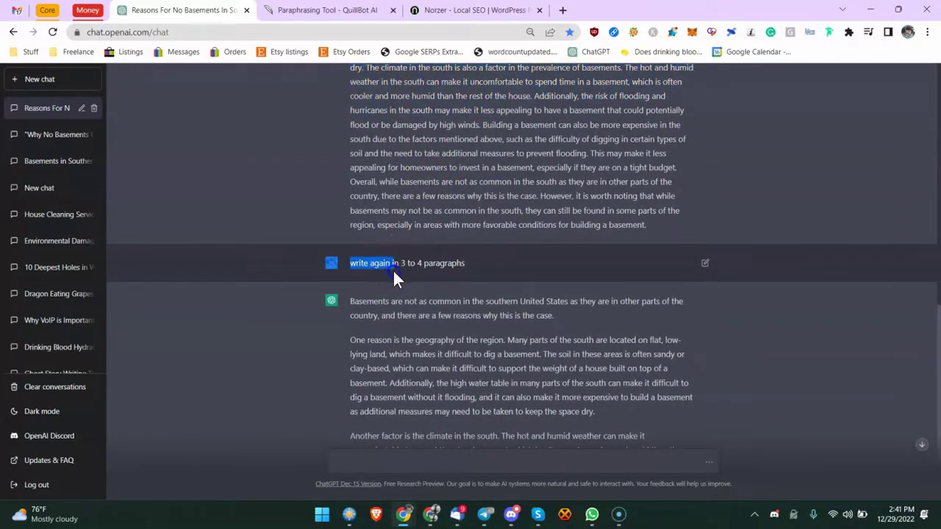
{"action": "scroll", "coordinate": [405, 202], "scroll_direction": "up", "scroll_amount": 2}
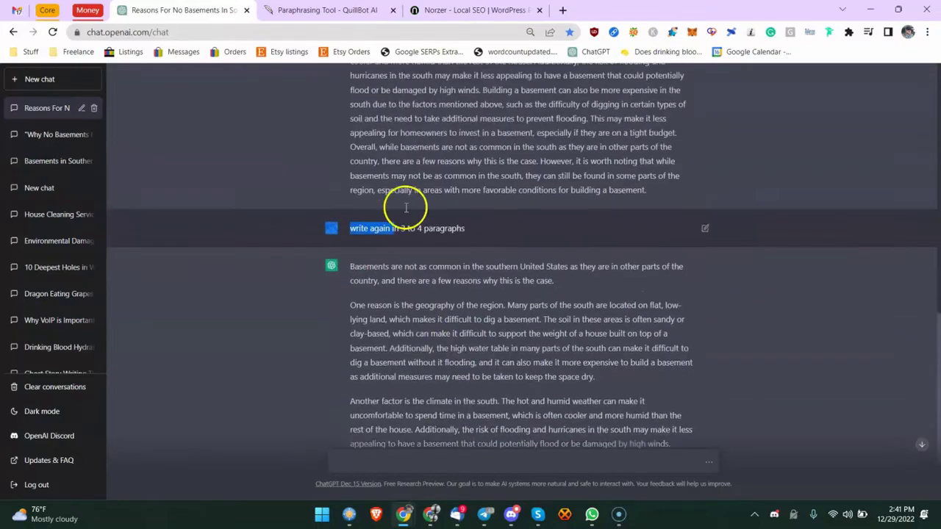
{"action": "scroll", "coordinate": [405, 201], "scroll_direction": "up", "scroll_amount": 1}
{"action": "scroll", "coordinate": [412, 210], "scroll_direction": "up", "scroll_amount": 2}
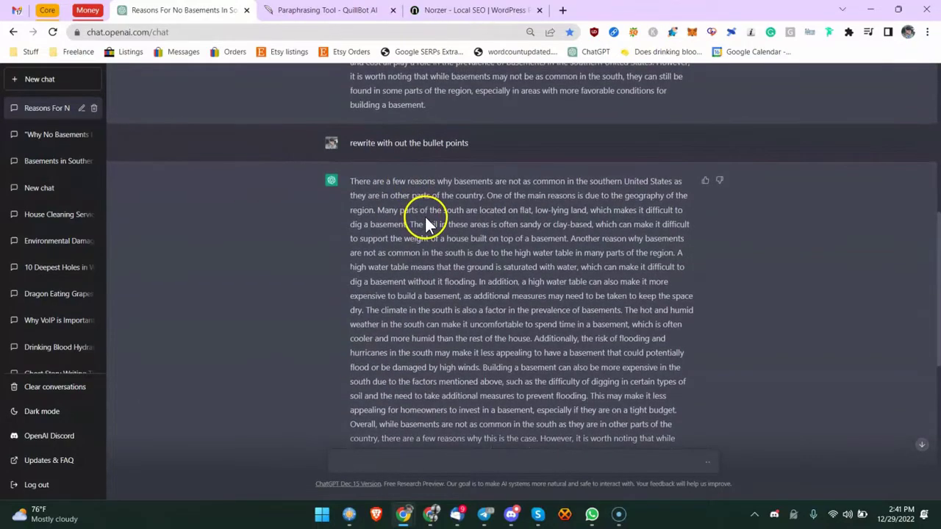
{"action": "scroll", "coordinate": [426, 224], "scroll_direction": "down", "scroll_amount": 2}
{"action": "scroll", "coordinate": [431, 218], "scroll_direction": "down", "scroll_amount": 4}
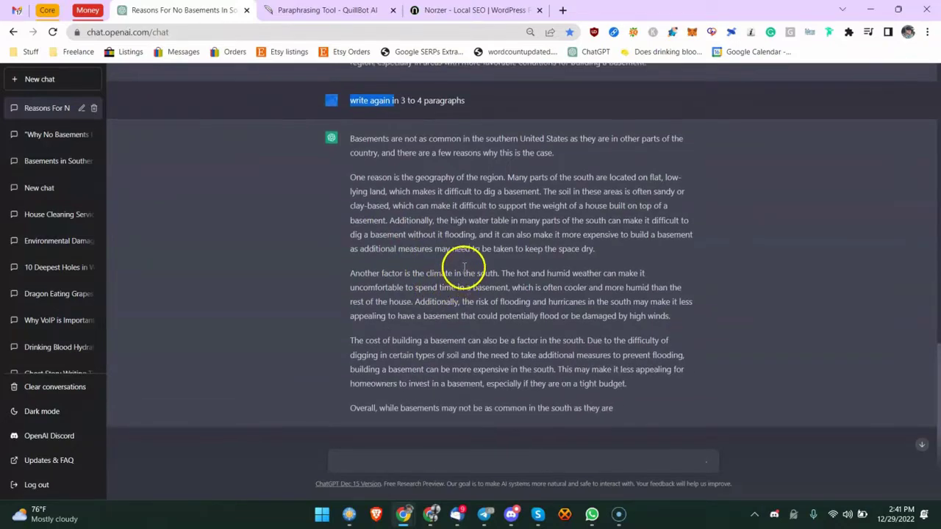
Select the whole paragraph-form article, from intro through geography, climate, cost and conclusion.
{"action": "scroll", "coordinate": [448, 279], "scroll_direction": "up", "scroll_amount": 5}
{"action": "scroll", "coordinate": [464, 268], "scroll_direction": "up", "scroll_amount": 3}
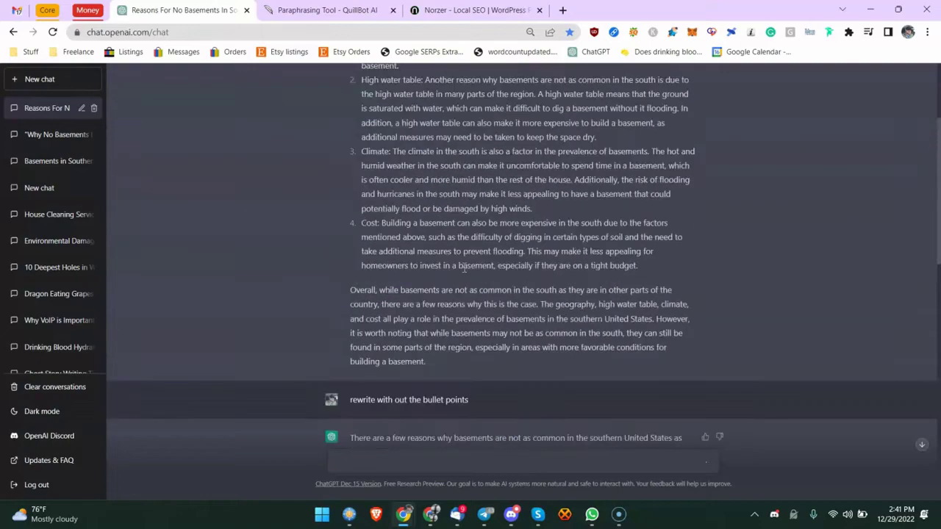
{"action": "scroll", "coordinate": [463, 268], "scroll_direction": "up", "scroll_amount": 2}
{"action": "scroll", "coordinate": [464, 239], "scroll_direction": "down", "scroll_amount": 3}
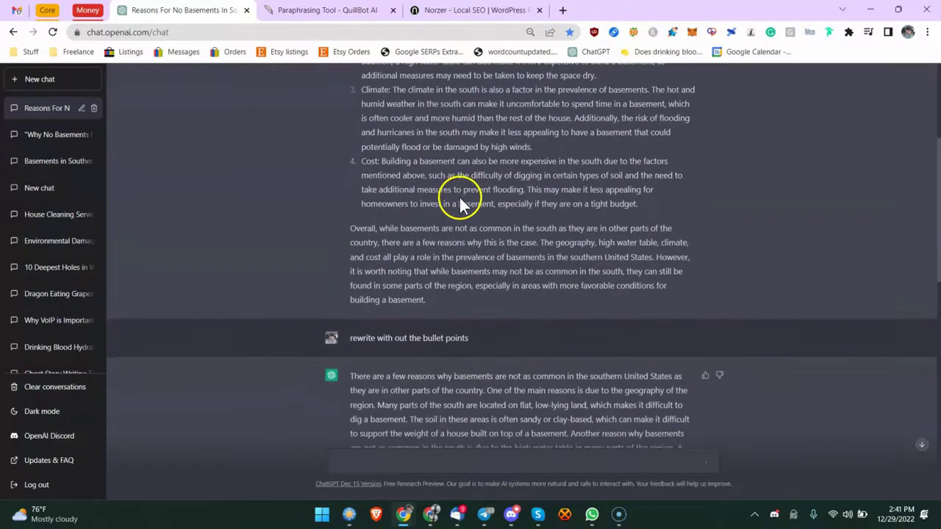
{"action": "scroll", "coordinate": [459, 199], "scroll_direction": "down", "scroll_amount": 2}
{"action": "scroll", "coordinate": [459, 198], "scroll_direction": "down", "scroll_amount": 1}
{"action": "scroll", "coordinate": [458, 198], "scroll_direction": "down", "scroll_amount": 5}
{"action": "scroll", "coordinate": [459, 199], "scroll_direction": "down", "scroll_amount": 1}
{"action": "scroll", "coordinate": [460, 204], "scroll_direction": "down", "scroll_amount": 1}
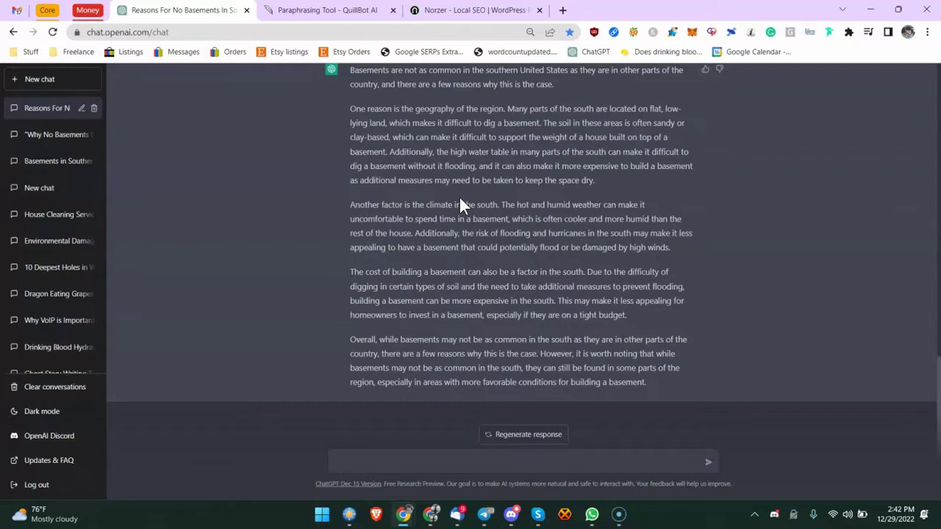
{"action": "scroll", "coordinate": [447, 211], "scroll_direction": "up", "scroll_amount": 3}
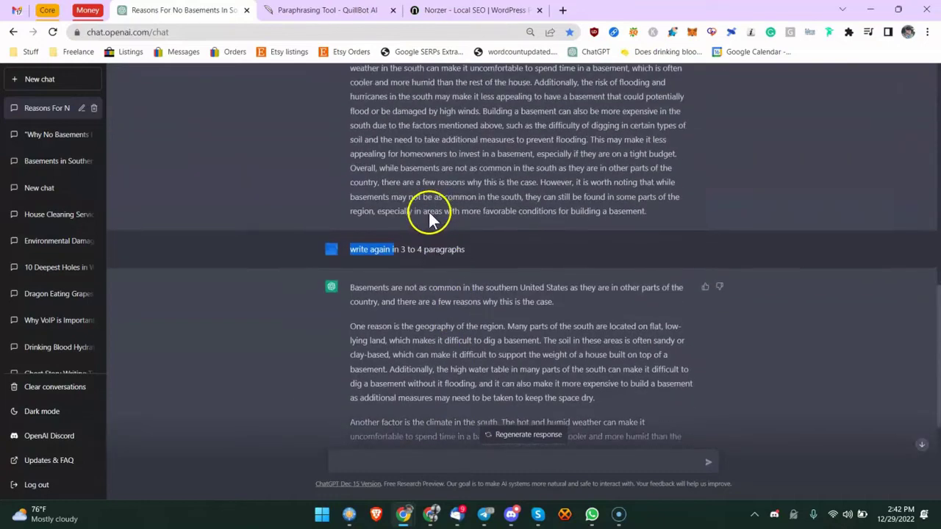
{"action": "scroll", "coordinate": [441, 242], "scroll_direction": "down", "scroll_amount": 3}
{"action": "mouse_move", "coordinate": [657, 378]}
{"action": "left_mouse_down"}
{"action": "mouse_move", "coordinate": [489, 302]}
{"action": "mouse_move", "coordinate": [372, 138]}
{"action": "mouse_move", "coordinate": [351, 184]}
{"action": "left_mouse_up"}
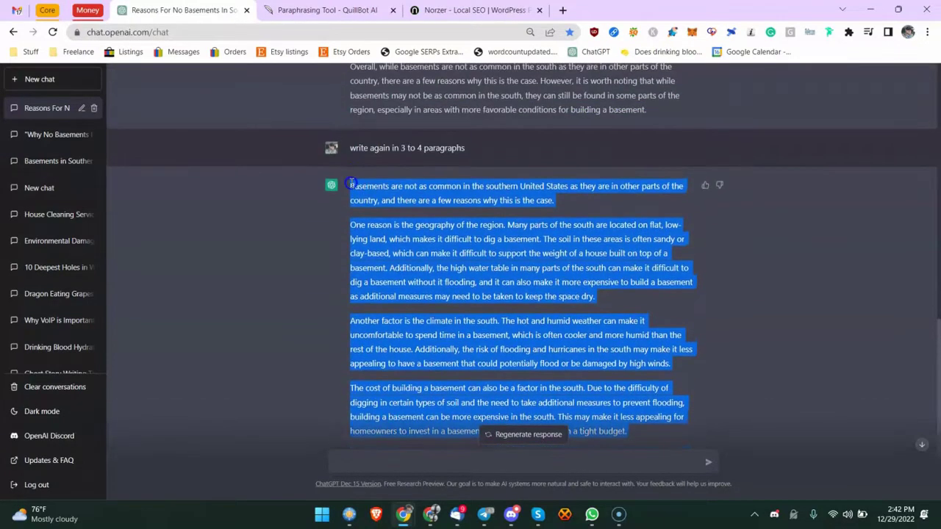
Paste the article in a new tab, browse Writer's pricing page, then return to the detector.
{"action": "left_click", "coordinate": [563, 10]}
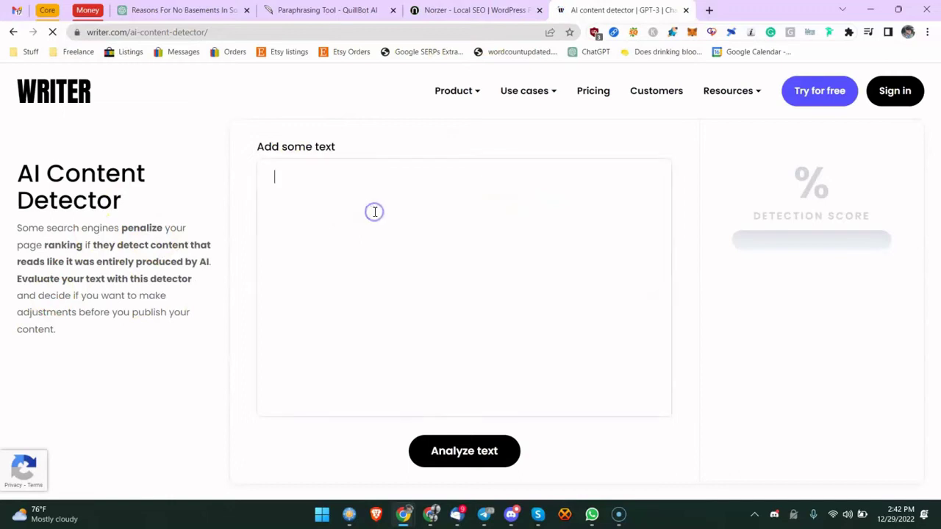
{"action": "key", "text": "ctrl+v"}
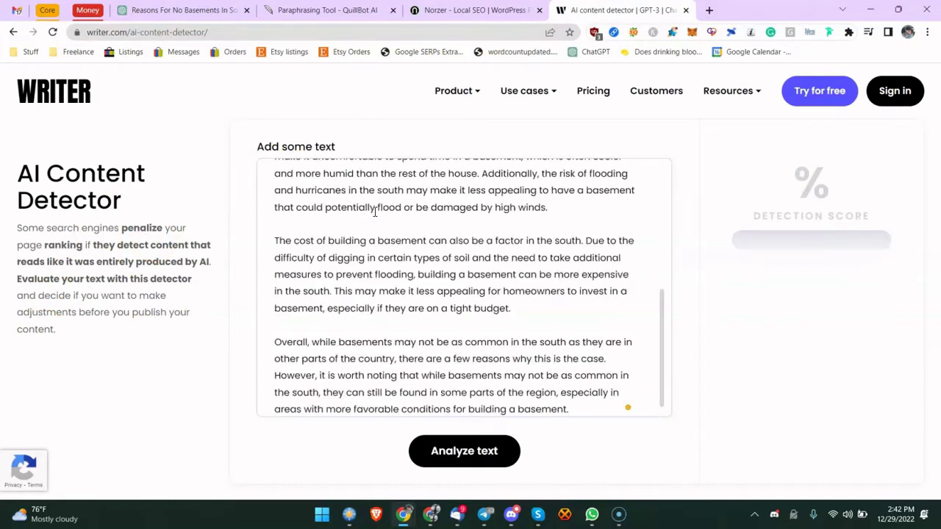
{"action": "left_click", "coordinate": [597, 100]}
{"action": "scroll", "coordinate": [294, 326], "scroll_direction": "down", "scroll_amount": 1}
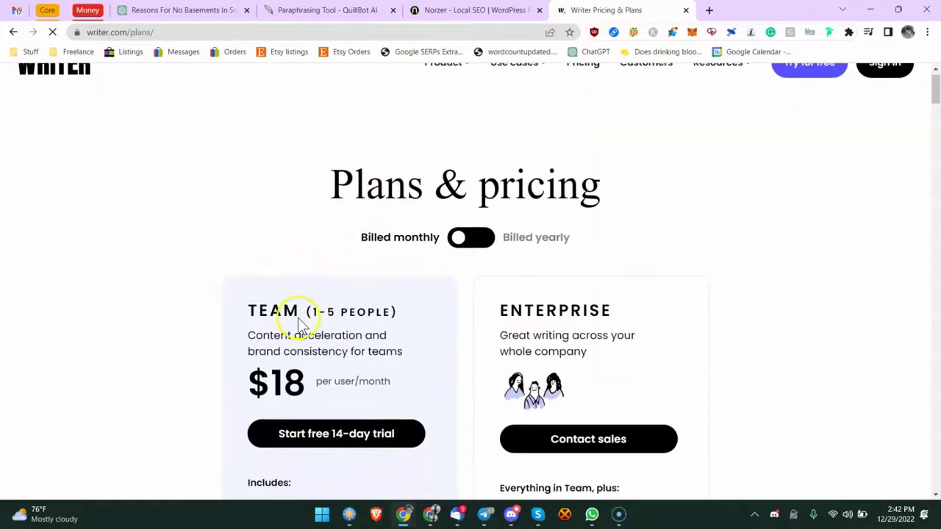
{"action": "scroll", "coordinate": [297, 408], "scroll_direction": "down", "scroll_amount": 2}
{"action": "scroll", "coordinate": [297, 403], "scroll_direction": "down", "scroll_amount": 1}
{"action": "left_click_drag", "start_coordinate": [277, 379], "coordinate": [340, 379]}
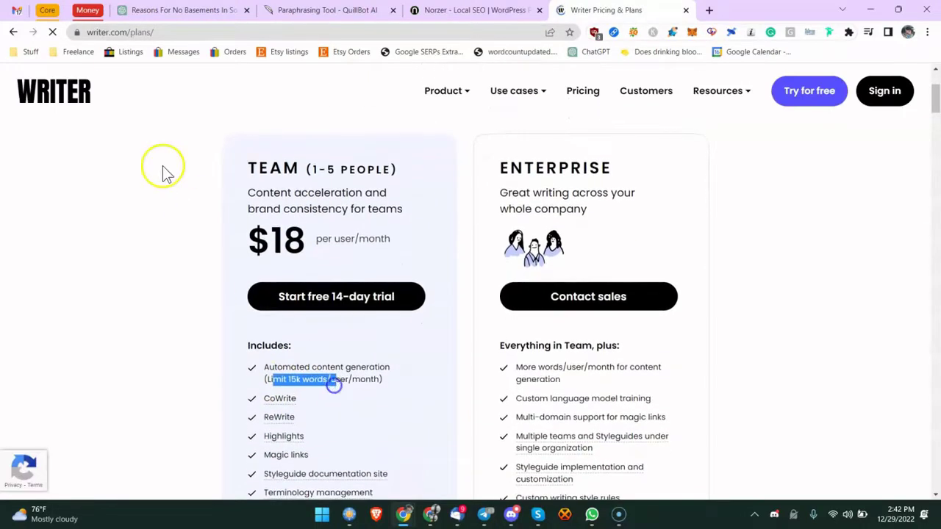
{"action": "left_click", "coordinate": [13, 37]}
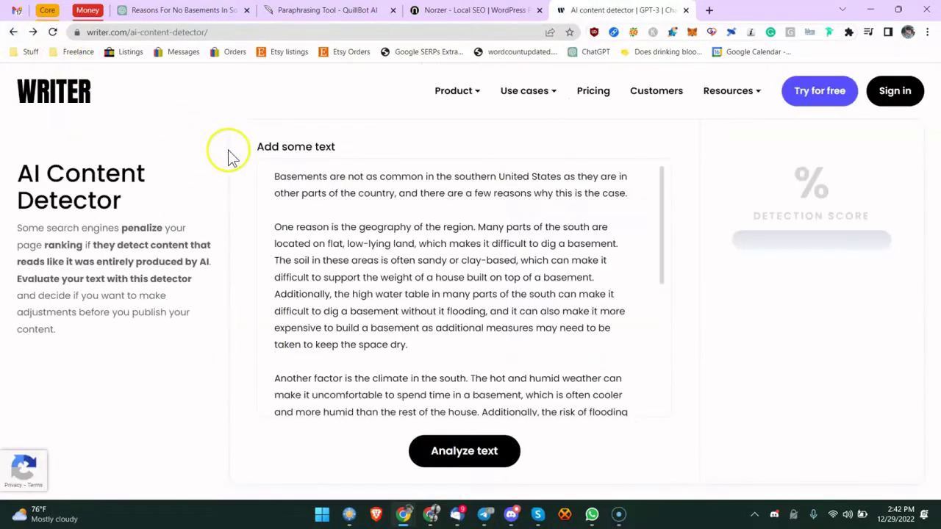
Replace the detector's old text with the basements article and analyze it.
{"action": "left_click", "coordinate": [352, 212]}
{"action": "key", "text": "ctrl+a"}
{"action": "key", "text": "ctrl+c"}
{"action": "key", "text": "BackSpace"}
{"action": "key", "text": "ctrl+v"}
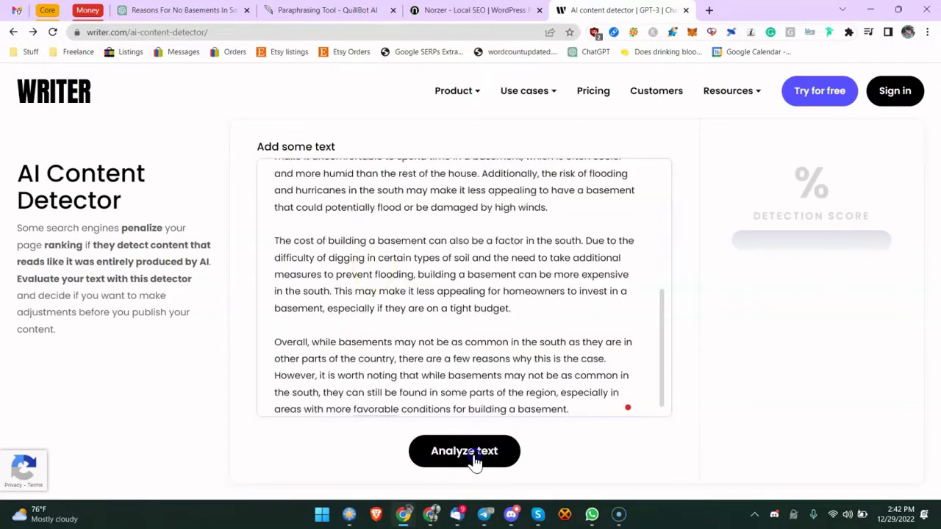
{"action": "left_click", "coordinate": [416, 447]}
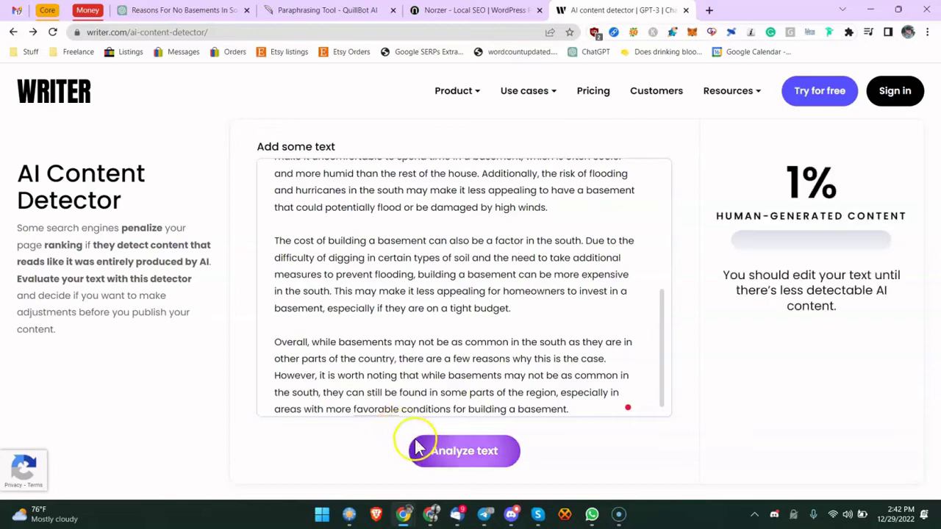
Check the detection score of only 1% human-generated.
{"action": "scroll", "coordinate": [517, 335], "scroll_direction": "down", "scroll_amount": 1}
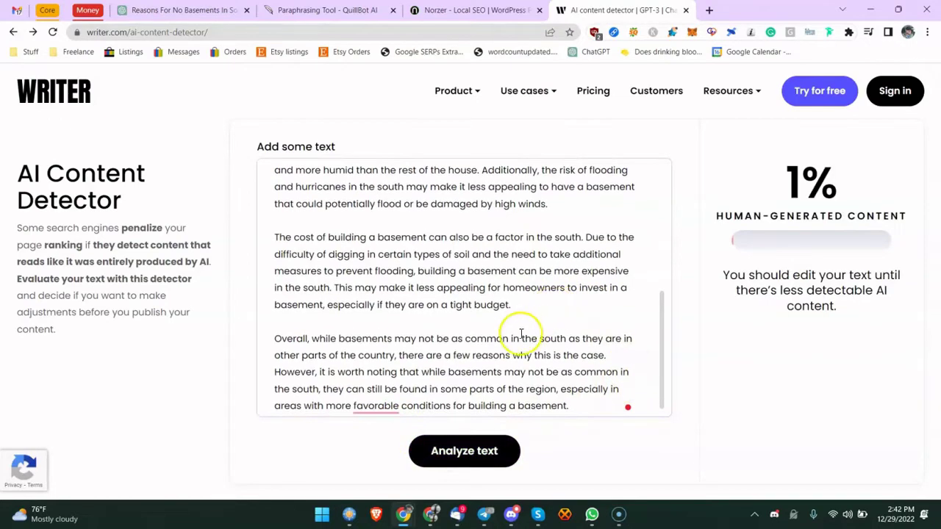
{"action": "scroll", "coordinate": [406, 376], "scroll_direction": "up", "scroll_amount": 3}
{"action": "scroll", "coordinate": [441, 279], "scroll_direction": "down", "scroll_amount": 1}
{"action": "scroll", "coordinate": [435, 258], "scroll_direction": "down", "scroll_amount": 2}
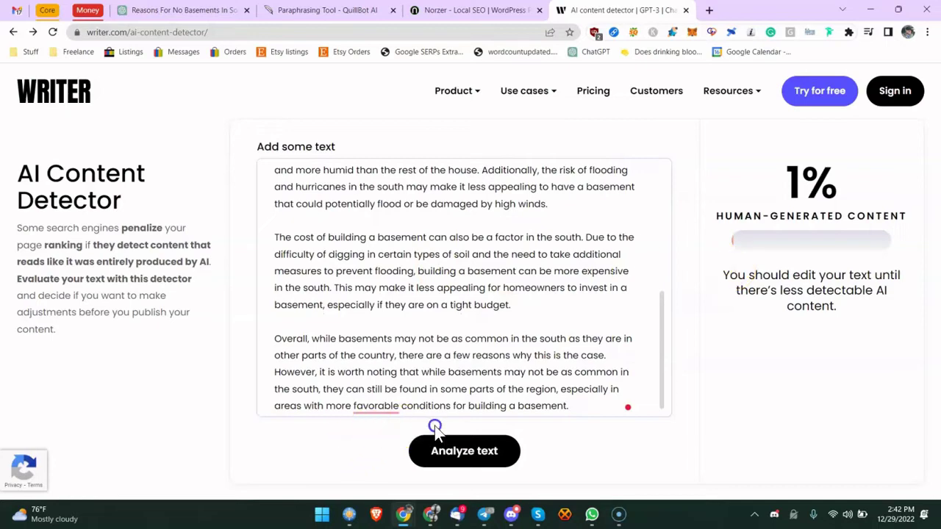
{"action": "key", "text": "ctrl+a"}
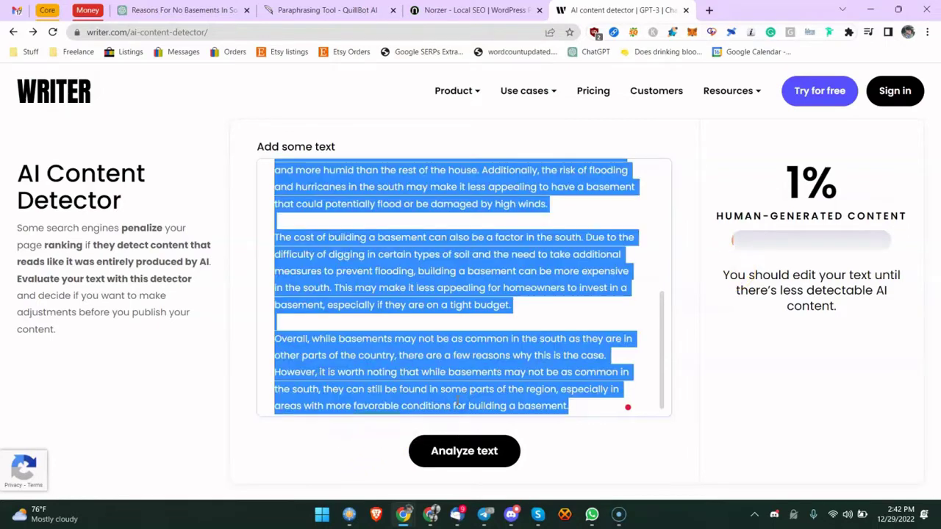
Search 'word counter' in a new tab to check the article's 331-word, 1,761-character length.
{"action": "key", "text": "ctrl+t"}
{"action": "type", "text": "wor"}
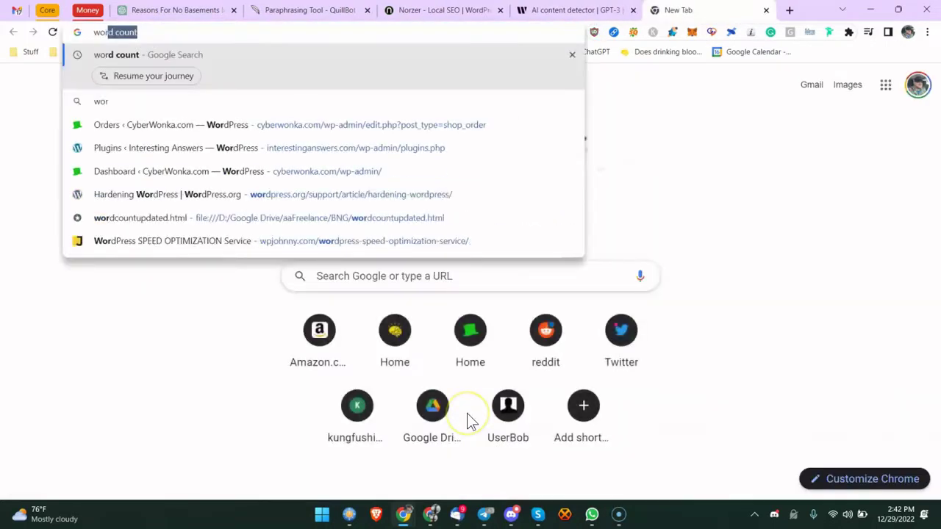
{"action": "type", "text": "d counter"}
{"action": "key", "text": "Return"}
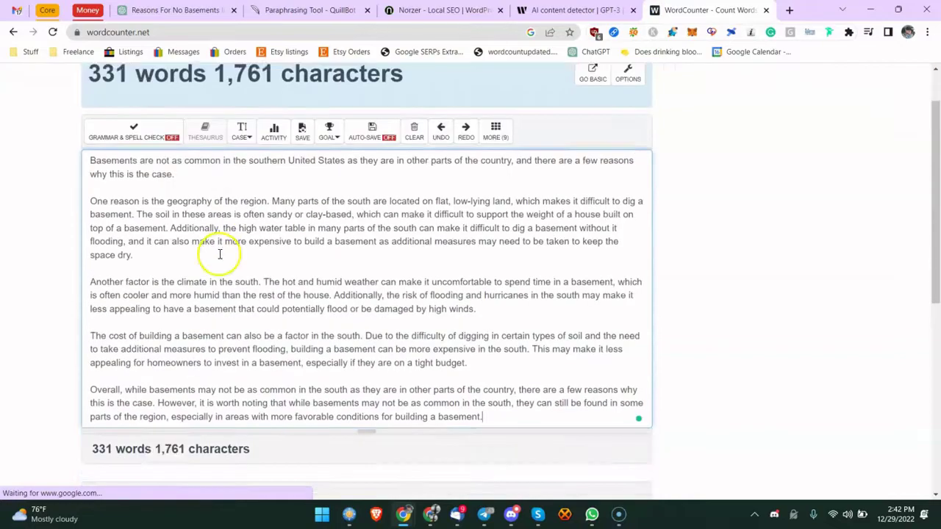
{"action": "scroll", "coordinate": [191, 294], "scroll_direction": "down", "scroll_amount": 4}
{"action": "scroll", "coordinate": [175, 316], "scroll_direction": "up", "scroll_amount": 1}
{"action": "scroll", "coordinate": [161, 248], "scroll_direction": "up", "scroll_amount": 1}
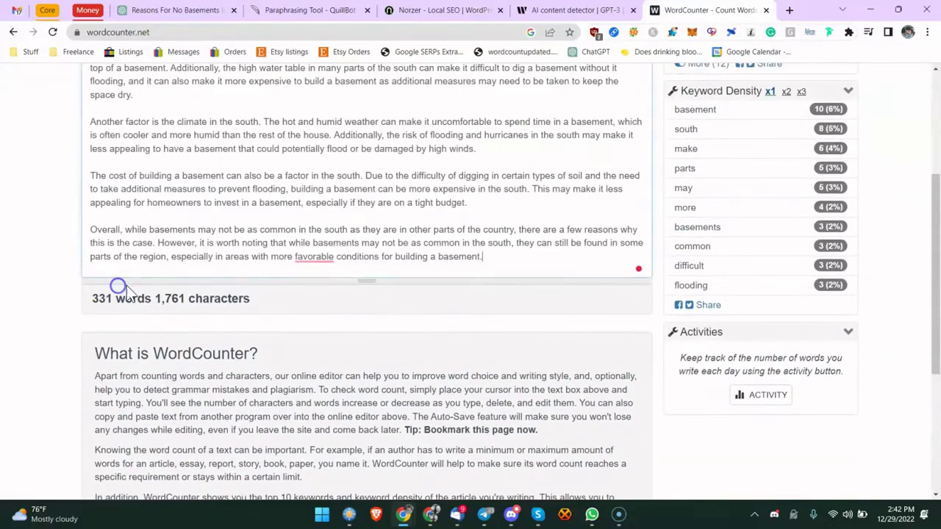
Cycle through the open tabs and visit Writer's Editorial use-case page before returning to the detector.
{"action": "left_click", "coordinate": [486, 11]}
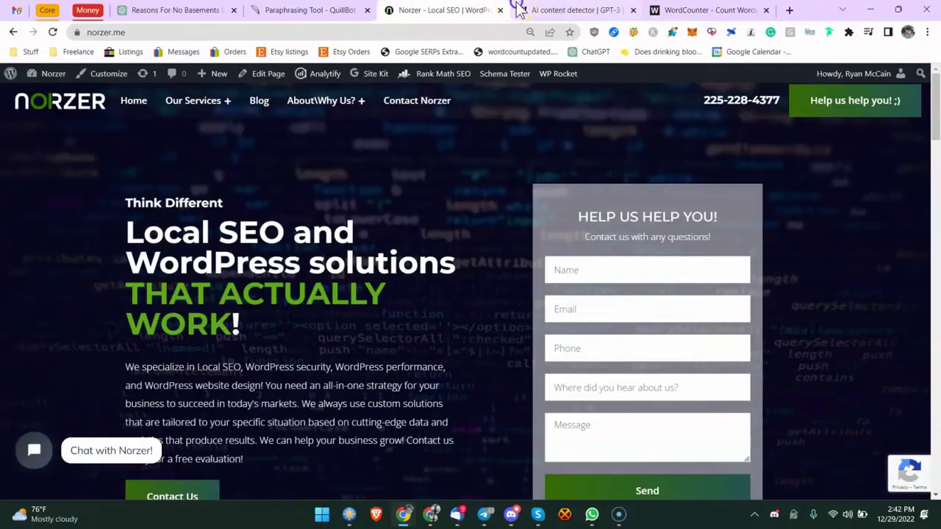
{"action": "left_click", "coordinate": [519, 9]}
{"action": "left_click", "coordinate": [441, 11]}
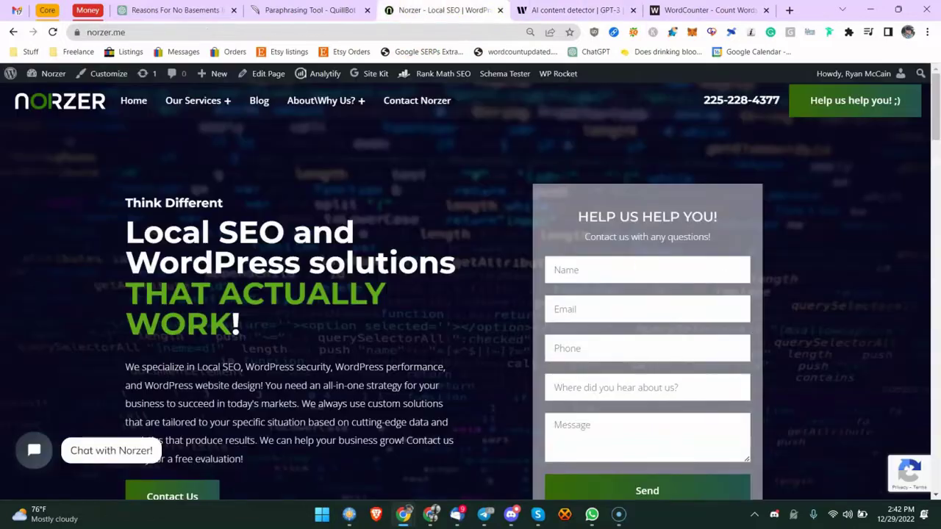
{"action": "left_click", "coordinate": [200, 12]}
{"action": "left_click", "coordinate": [337, 13]}
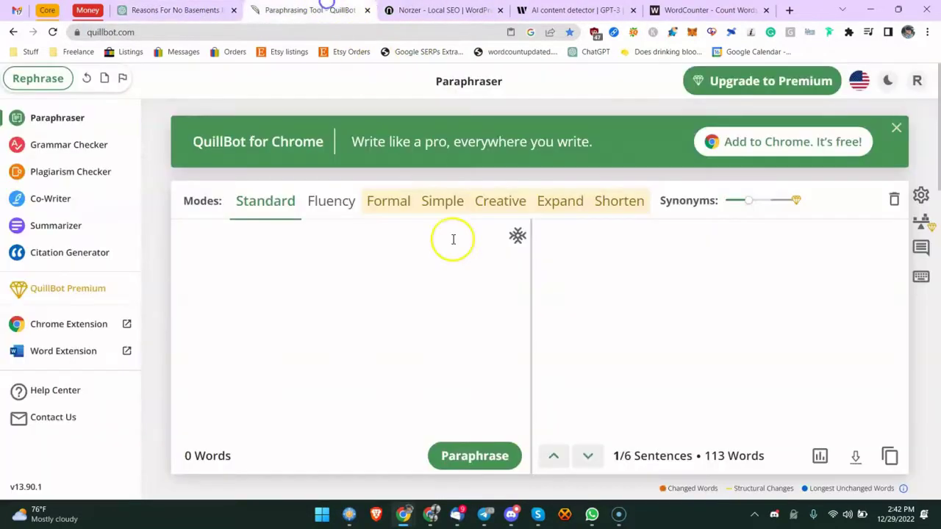
{"action": "left_click", "coordinate": [456, 11]}
{"action": "left_click", "coordinate": [544, 10]}
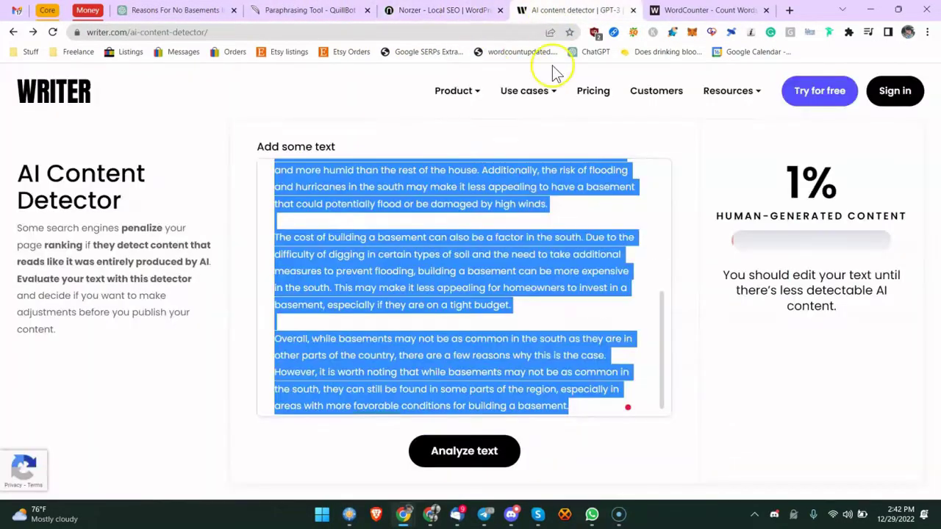
{"action": "left_click", "coordinate": [491, 239]}
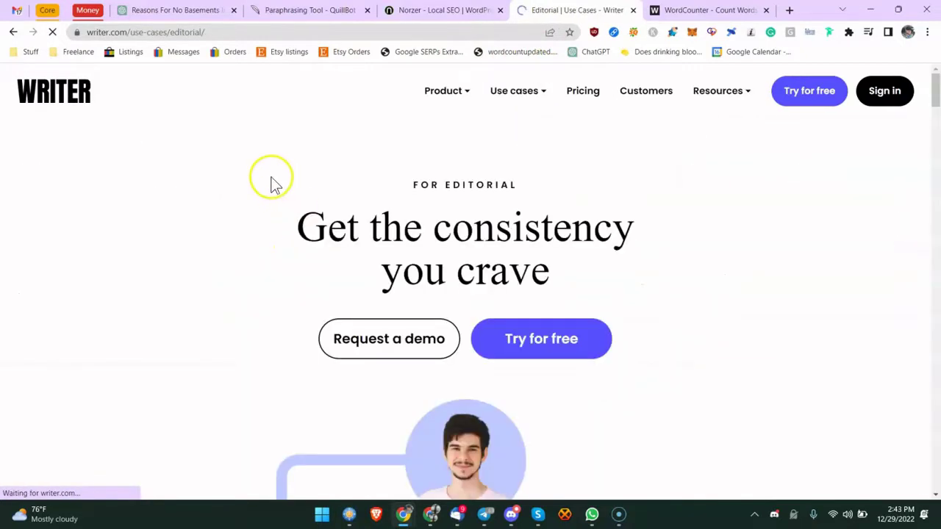
{"action": "left_click", "coordinate": [13, 32]}
Paste the article into the empty detector box and scroll through it.
{"action": "left_click", "coordinate": [378, 169]}
{"action": "key", "text": "ctrl+v"}
{"action": "scroll", "coordinate": [367, 196], "scroll_direction": "down", "scroll_amount": 3}
{"action": "scroll", "coordinate": [419, 235], "scroll_direction": "up", "scroll_amount": 2}
{"action": "scroll", "coordinate": [441, 261], "scroll_direction": "down", "scroll_amount": 1}
{"action": "scroll", "coordinate": [514, 267], "scroll_direction": "down", "scroll_amount": 2}
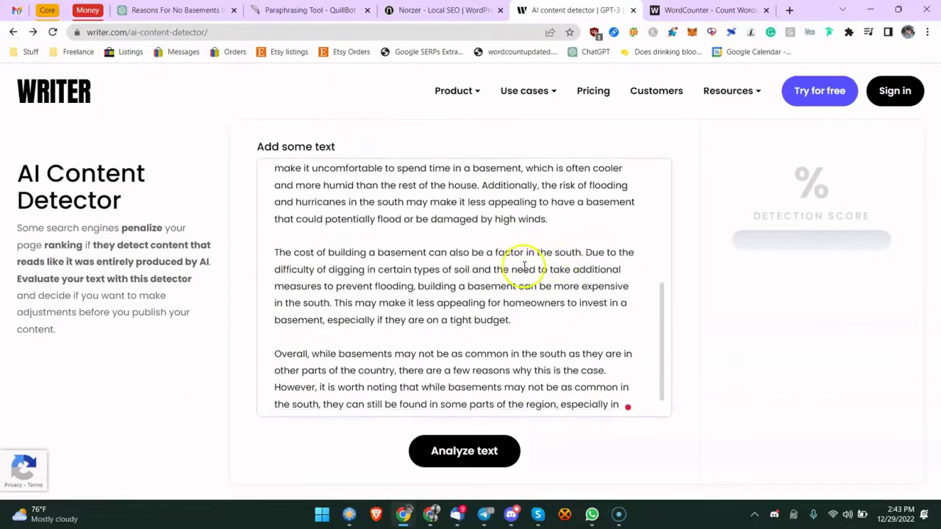
{"action": "scroll", "coordinate": [526, 279], "scroll_direction": "up", "scroll_amount": 1}
{"action": "scroll", "coordinate": [527, 279], "scroll_direction": "down", "scroll_amount": 1}
{"action": "scroll", "coordinate": [526, 279], "scroll_direction": "up", "scroll_amount": 1}
{"action": "scroll", "coordinate": [524, 281], "scroll_direction": "up", "scroll_amount": 3}
{"action": "scroll", "coordinate": [524, 281], "scroll_direction": "down", "scroll_amount": 3}
{"action": "scroll", "coordinate": [533, 276], "scroll_direction": "up", "scroll_amount": 1}
{"action": "left_click_drag", "start_coordinate": [534, 275], "coordinate": [252, 20]}
Analyze a shorter excerpt of the article instead, scoring 11% human-generated.
{"action": "left_click", "coordinate": [321, 204]}
{"action": "key", "text": "ctrl+a"}
{"action": "key", "text": "BackSpace"}
{"action": "key", "text": "ctrl+v"}
{"action": "left_click", "coordinate": [432, 446]}
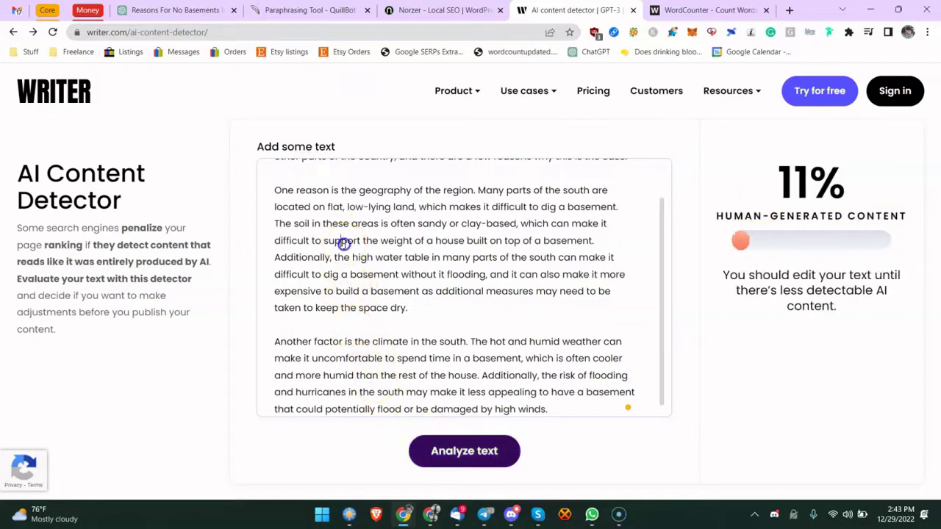
Paste the full article back from clipboard history and reanalyze it, scoring 1% human-generated.
{"action": "left_click", "coordinate": [386, 220]}
{"action": "key", "text": "ctrl+a"}
{"action": "key", "text": "BackSpace"}
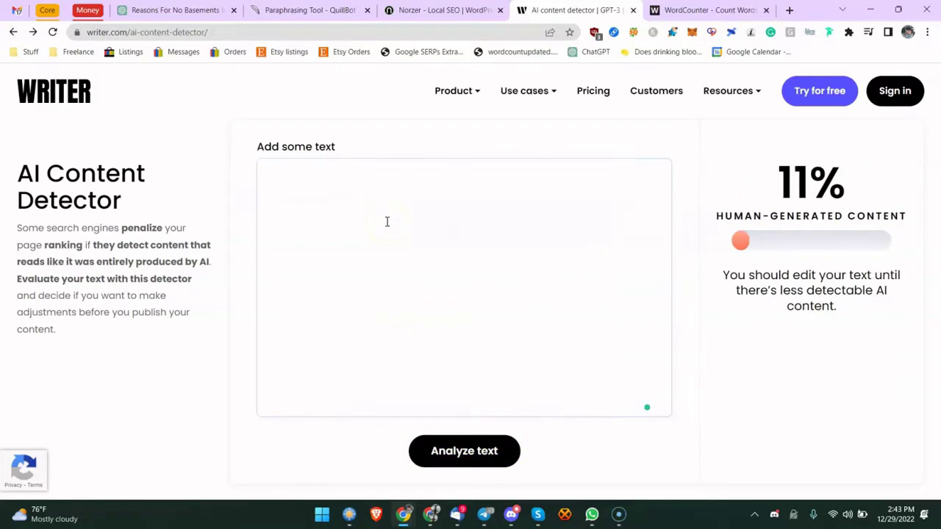
{"action": "key", "text": "super+v"}
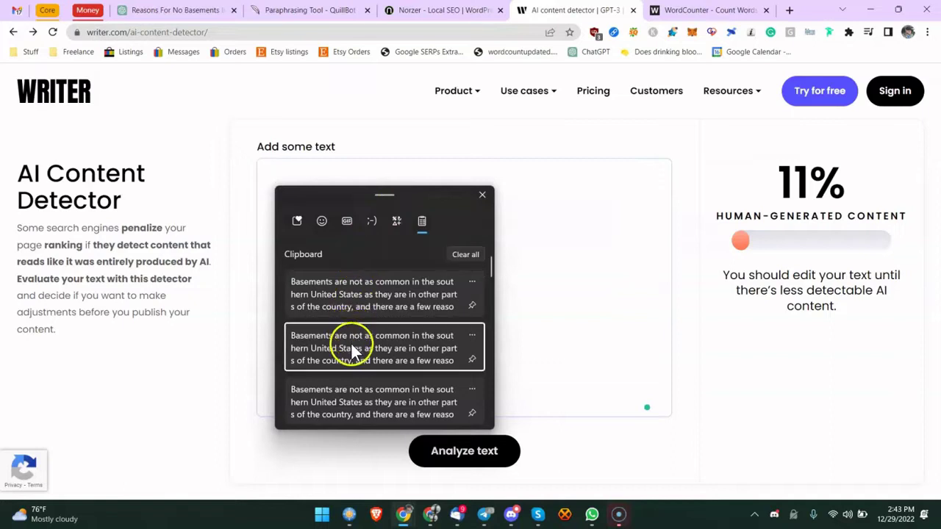
{"action": "left_click", "coordinate": [352, 340]}
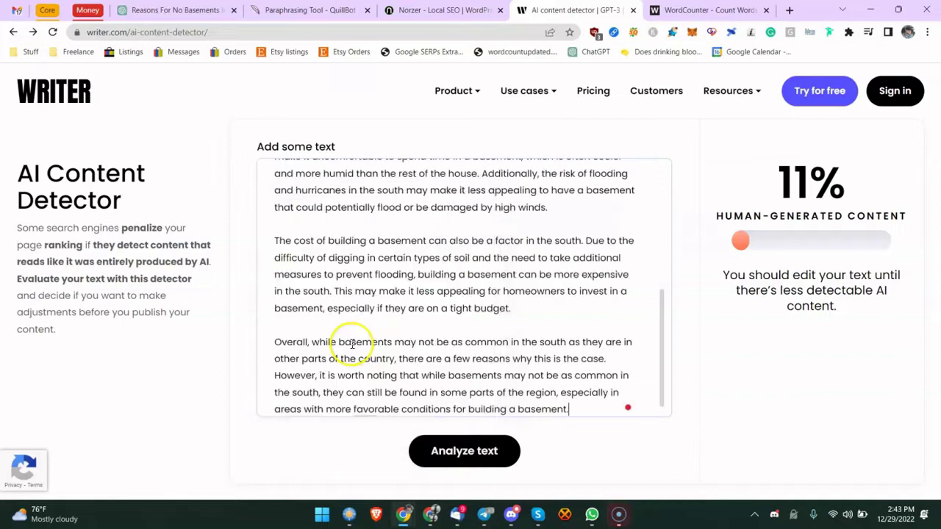
{"action": "left_click", "coordinate": [475, 445]}
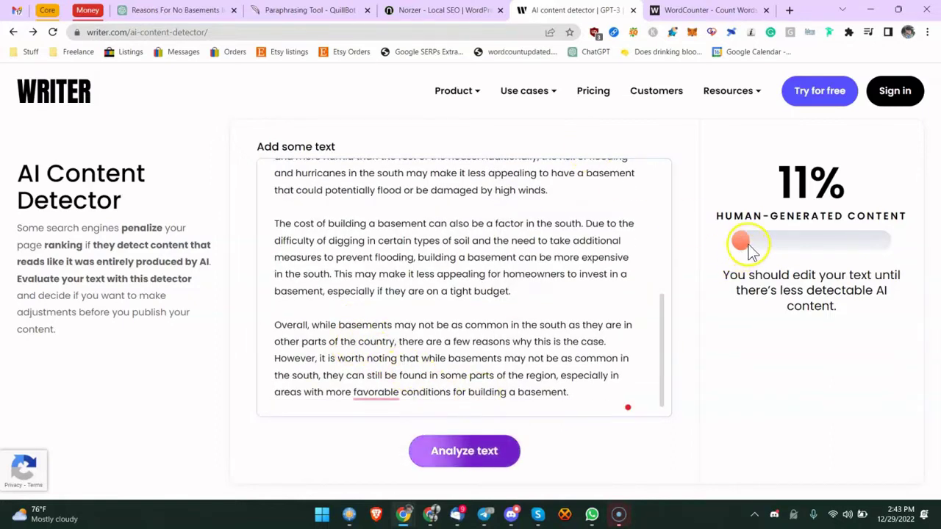
{"action": "left_click", "coordinate": [464, 243]}
{"action": "left_click", "coordinate": [324, 221]}
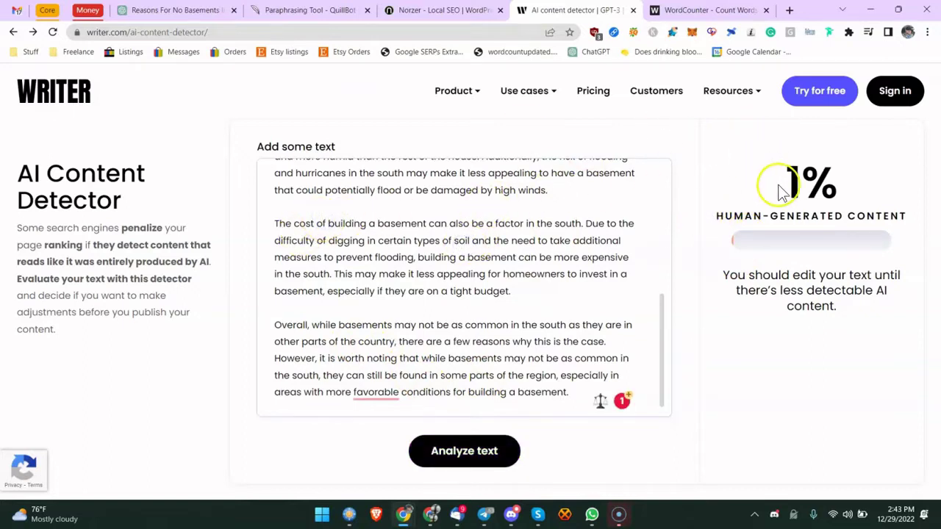
{"action": "left_click", "coordinate": [798, 203]}
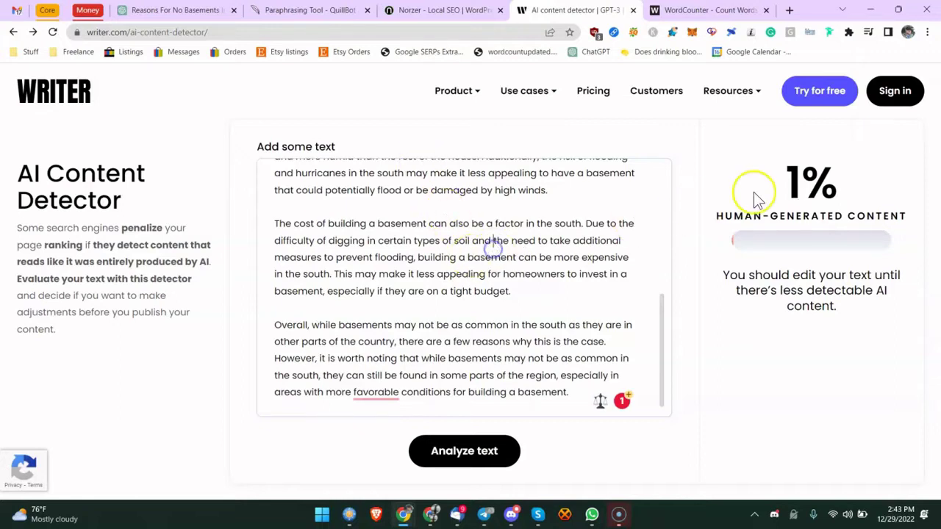
{"action": "key", "text": "ctrl+a"}
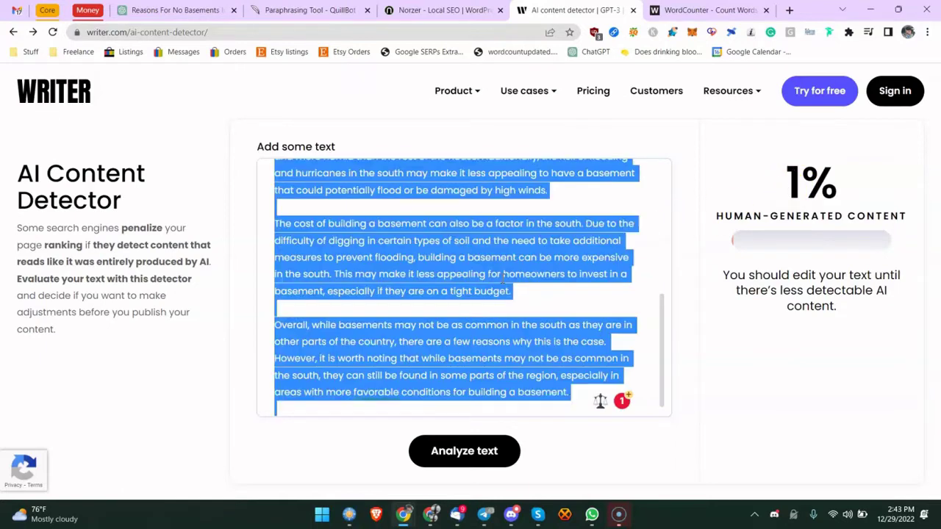
Reload QuillBot's paraphraser and paste the basements article into its input.
{"action": "left_click", "coordinate": [411, 10]}
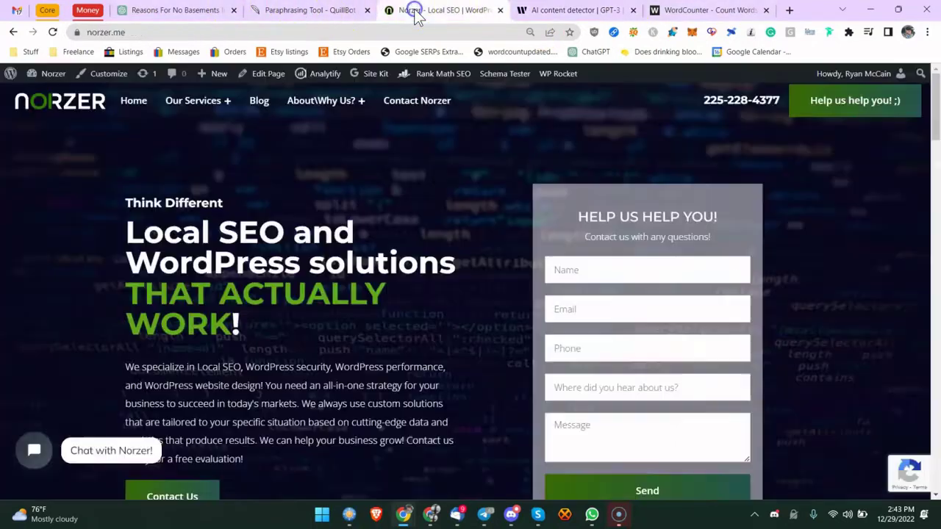
{"action": "left_click", "coordinate": [308, 10]}
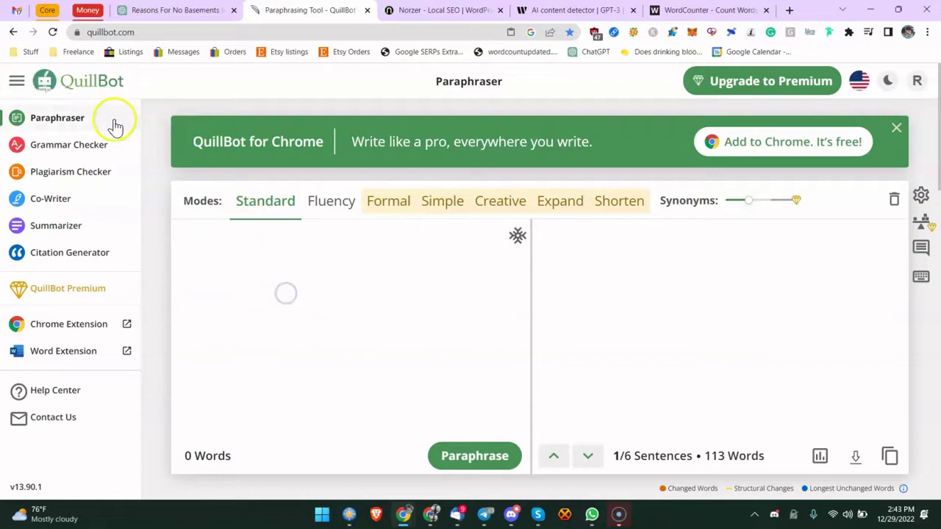
{"action": "left_click", "coordinate": [87, 80]}
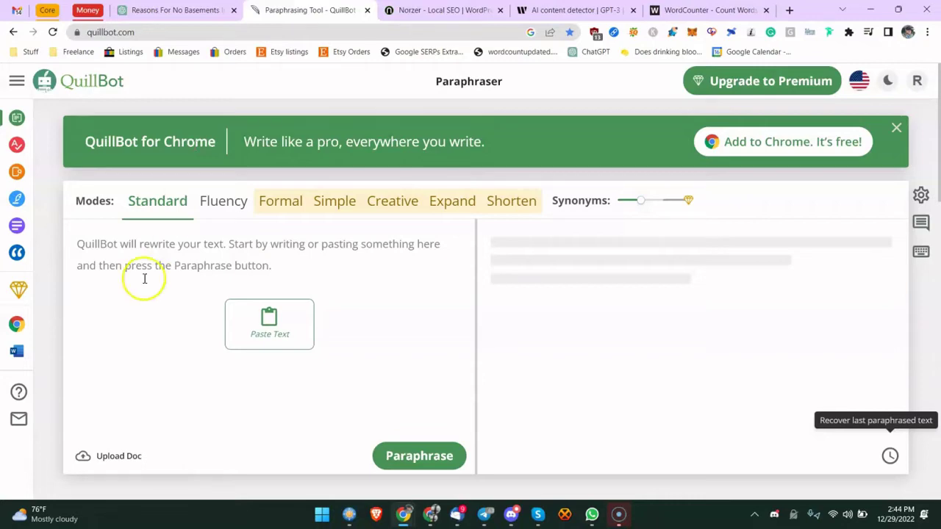
{"action": "left_click", "coordinate": [271, 328]}
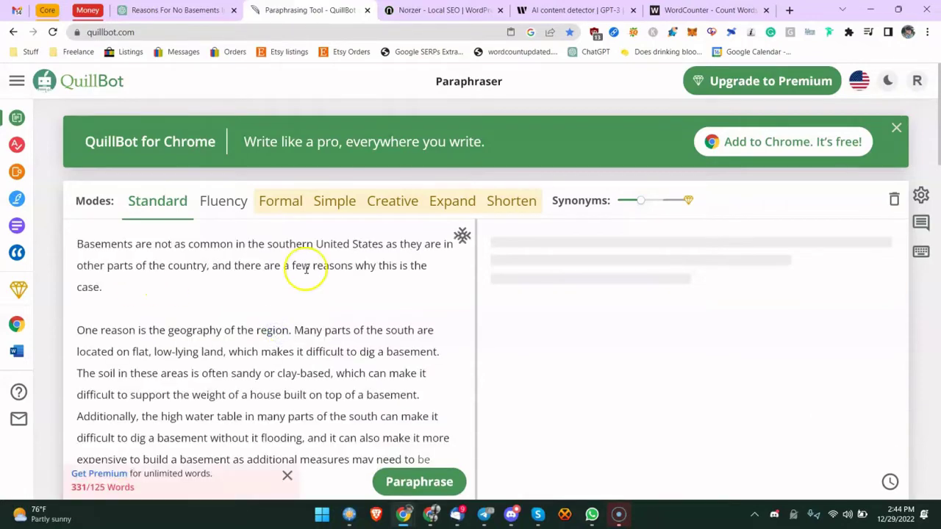
Preview Simple mode, then paraphrase the article in Standard mode.
{"action": "scroll", "coordinate": [415, 294], "scroll_direction": "down", "scroll_amount": 2}
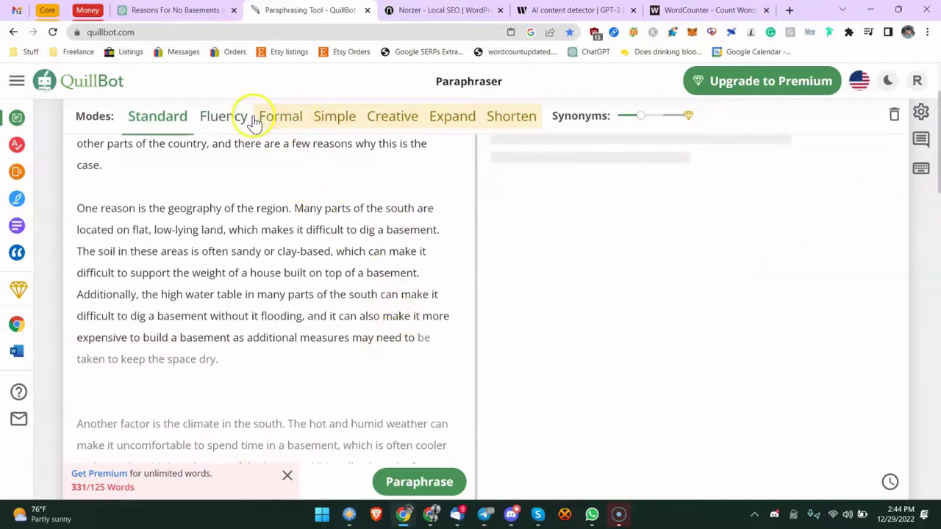
{"action": "mouse_move", "coordinate": [224, 200]}
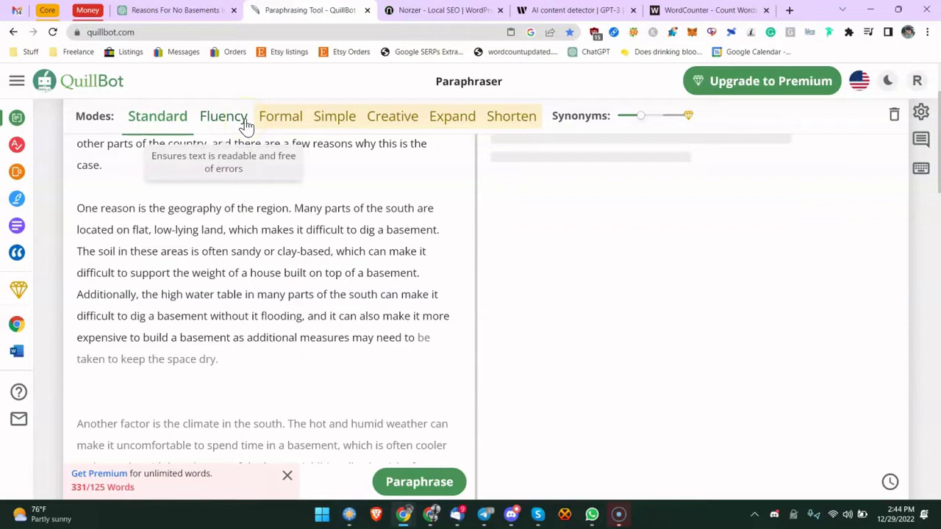
{"action": "left_click", "coordinate": [310, 173]}
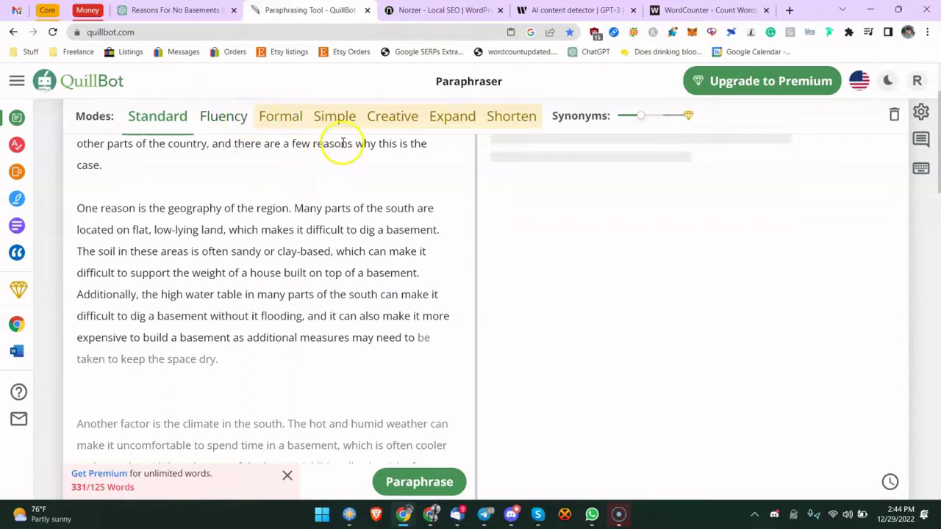
{"action": "left_click", "coordinate": [316, 122]}
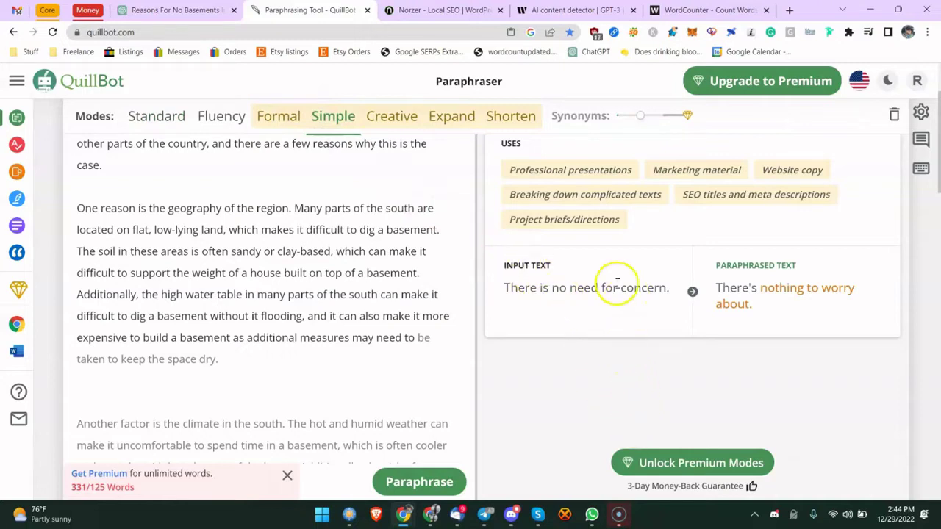
{"action": "left_click", "coordinate": [183, 119]}
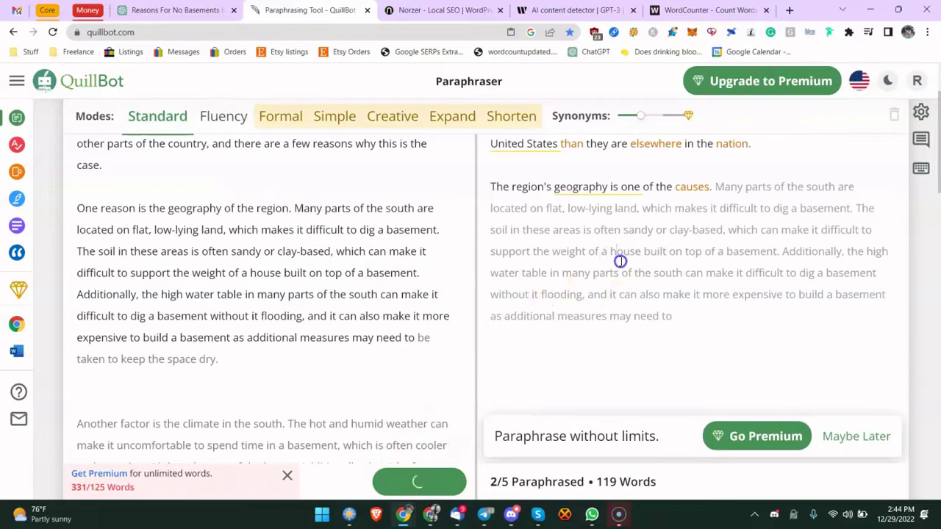
Scroll through QuillBot's finished paraphrase of the article's first 110 words to review it.
{"action": "scroll", "coordinate": [620, 261], "scroll_direction": "up", "scroll_amount": 2}
{"action": "scroll", "coordinate": [616, 261], "scroll_direction": "down", "scroll_amount": 3}
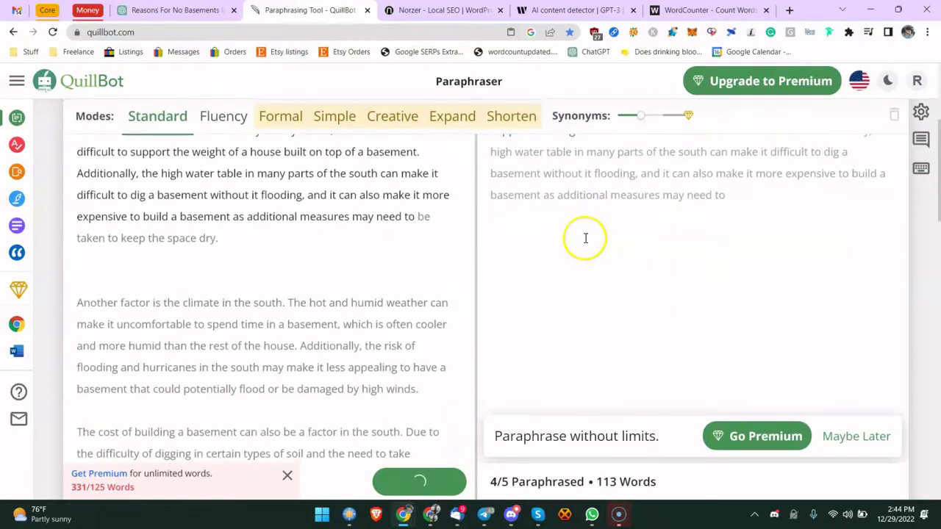
{"action": "scroll", "coordinate": [595, 246], "scroll_direction": "down", "scroll_amount": 1}
{"action": "scroll", "coordinate": [586, 237], "scroll_direction": "up", "scroll_amount": 3}
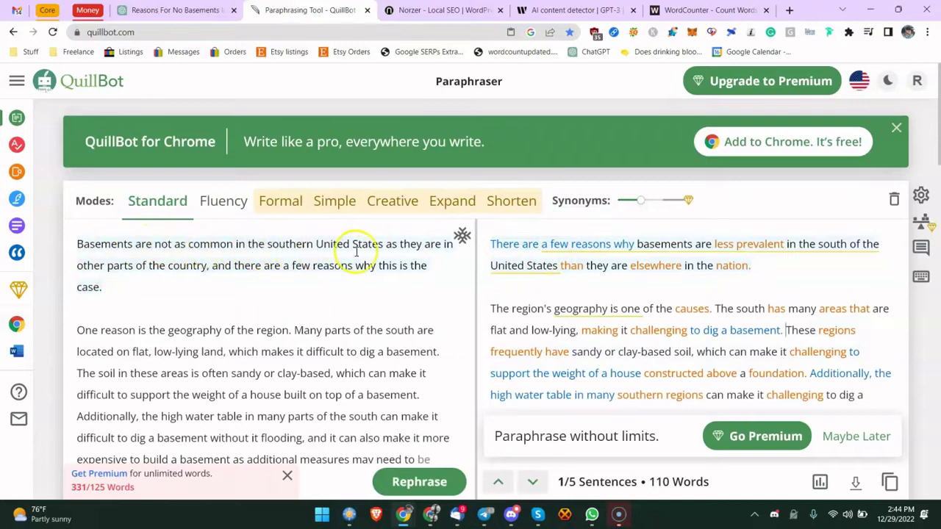
{"action": "left_click_drag", "start_coordinate": [89, 246], "coordinate": [140, 246]}
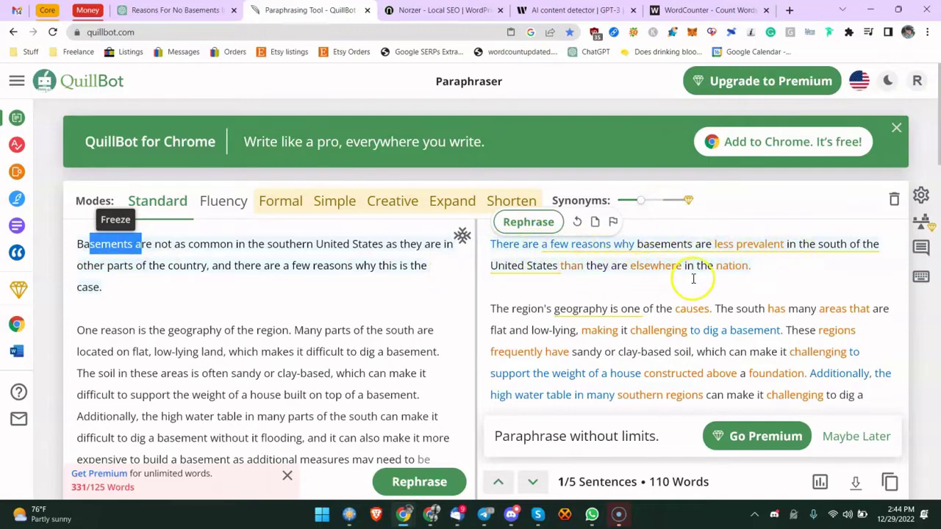
{"action": "scroll", "coordinate": [661, 275], "scroll_direction": "down", "scroll_amount": 2}
{"action": "scroll", "coordinate": [628, 286], "scroll_direction": "down", "scroll_amount": 1}
{"action": "scroll", "coordinate": [529, 252], "scroll_direction": "down", "scroll_amount": 1}
{"action": "scroll", "coordinate": [441, 273], "scroll_direction": "down", "scroll_amount": 3}
{"action": "scroll", "coordinate": [447, 267], "scroll_direction": "down", "scroll_amount": 3}
{"action": "scroll", "coordinate": [566, 286], "scroll_direction": "up", "scroll_amount": 5}
{"action": "scroll", "coordinate": [680, 273], "scroll_direction": "down", "scroll_amount": 3}
{"action": "scroll", "coordinate": [686, 282], "scroll_direction": "down", "scroll_amount": 5}
{"action": "scroll", "coordinate": [684, 281], "scroll_direction": "up", "scroll_amount": 3}
{"action": "scroll", "coordinate": [683, 282], "scroll_direction": "up", "scroll_amount": 2}
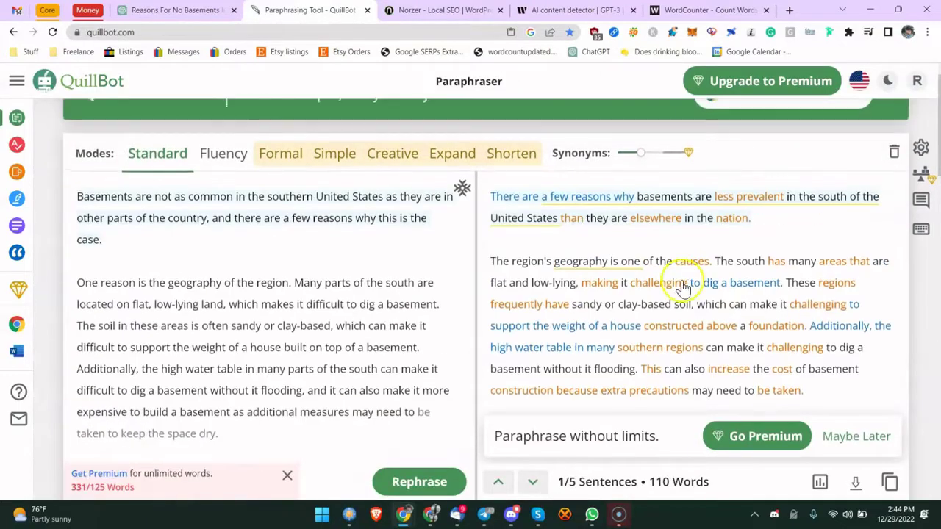
{"action": "scroll", "coordinate": [674, 284], "scroll_direction": "up", "scroll_amount": 2}
{"action": "scroll", "coordinate": [515, 250], "scroll_direction": "down", "scroll_amount": 3}
{"action": "scroll", "coordinate": [512, 245], "scroll_direction": "down", "scroll_amount": 3}
{"action": "scroll", "coordinate": [364, 243], "scroll_direction": "down", "scroll_amount": 2}
{"action": "scroll", "coordinate": [336, 243], "scroll_direction": "down", "scroll_amount": 2}
{"action": "scroll", "coordinate": [335, 243], "scroll_direction": "up", "scroll_amount": 1}
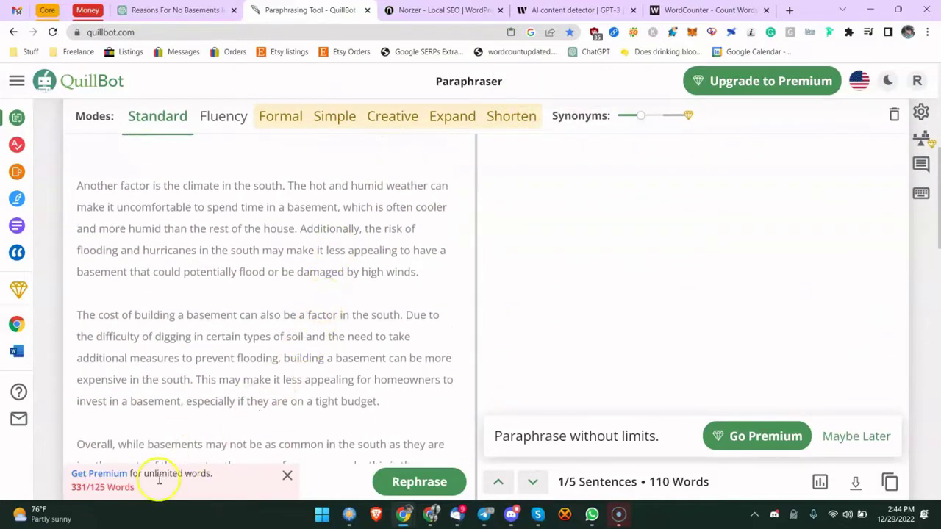
Select the whole paraphrased output of the intro and geography paragraphs.
{"action": "left_click_drag", "start_coordinate": [108, 491], "coordinate": [79, 485]}
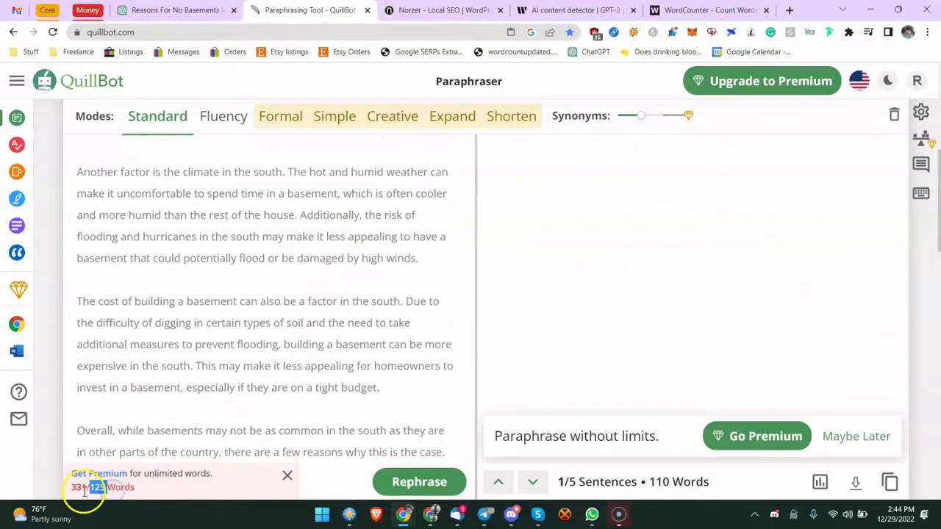
{"action": "scroll", "coordinate": [85, 492], "scroll_direction": "down", "scroll_amount": 1}
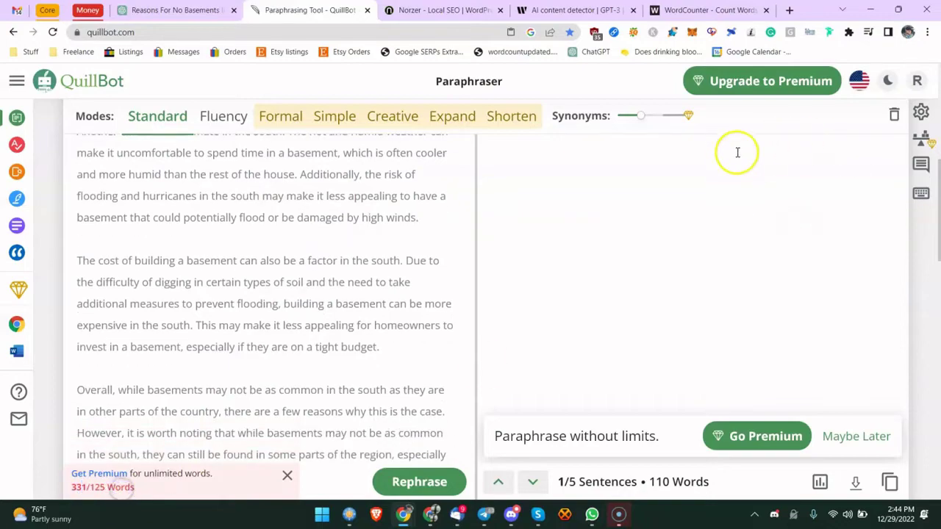
{"action": "scroll", "coordinate": [701, 294], "scroll_direction": "up", "scroll_amount": 5}
{"action": "scroll", "coordinate": [684, 290], "scroll_direction": "up", "scroll_amount": 2}
{"action": "scroll", "coordinate": [683, 290], "scroll_direction": "down", "scroll_amount": 5}
{"action": "scroll", "coordinate": [809, 250], "scroll_direction": "up", "scroll_amount": 5}
{"action": "scroll", "coordinate": [749, 248], "scroll_direction": "down", "scroll_amount": 3}
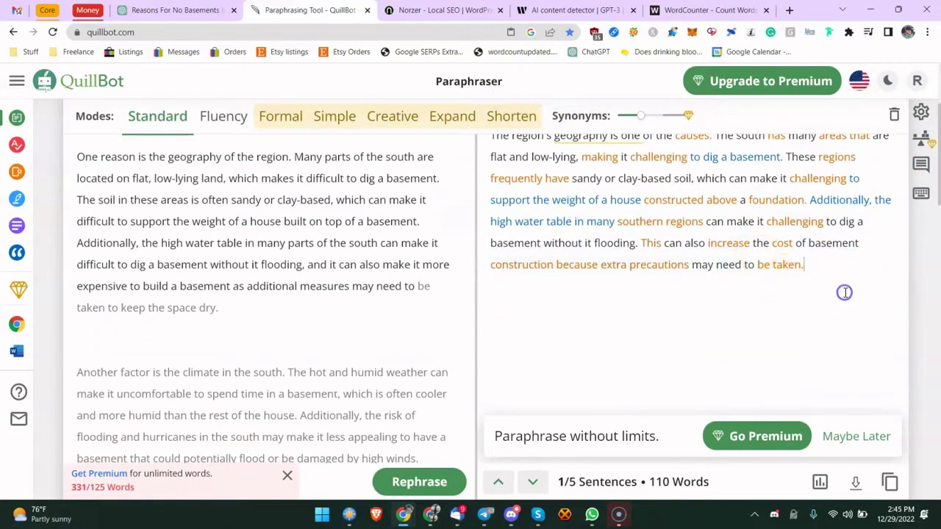
{"action": "scroll", "coordinate": [845, 293], "scroll_direction": "up", "scroll_amount": 3}
{"action": "scroll", "coordinate": [847, 316], "scroll_direction": "down", "scroll_amount": 2}
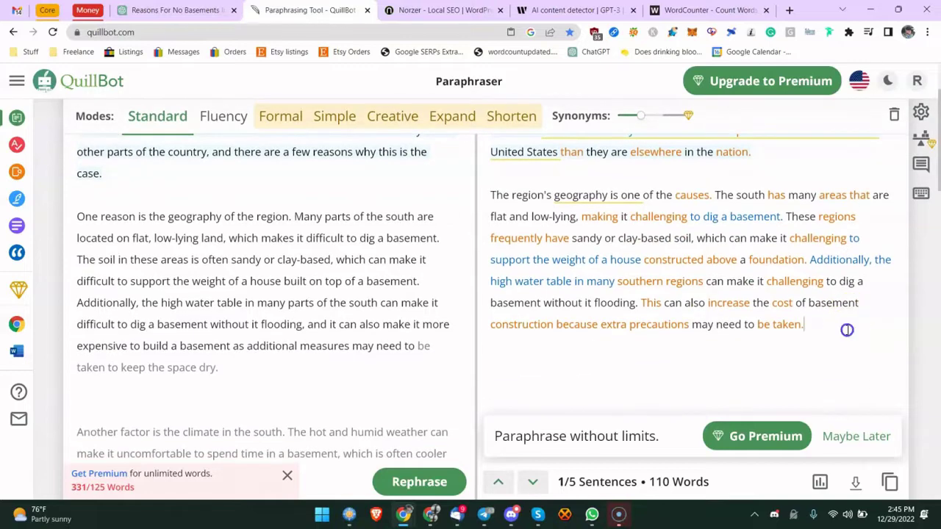
{"action": "left_click_drag", "start_coordinate": [847, 330], "coordinate": [497, 114]}
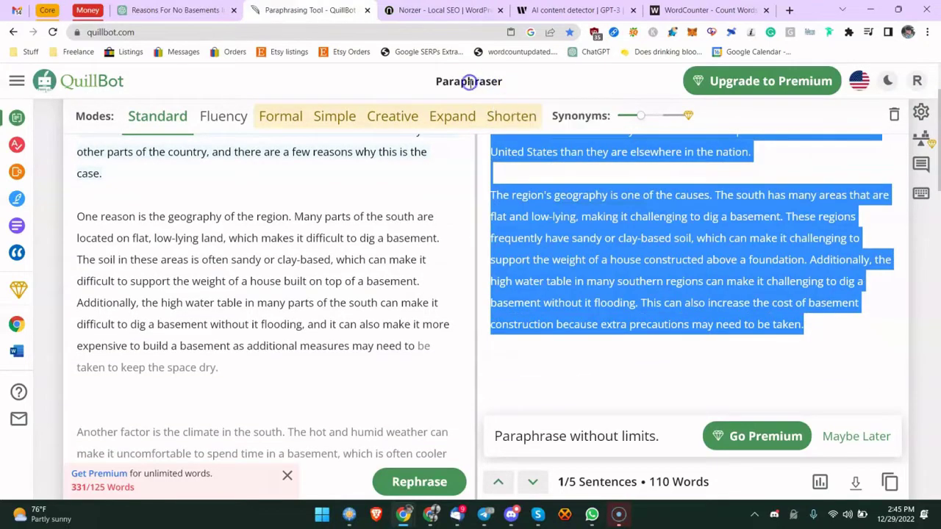
Replace the Writer detector text with the QuillBot paraphrase and analyze it, scoring 100% human.
{"action": "left_click", "coordinate": [544, 11]}
{"action": "mouse_move", "coordinate": [456, 90]}
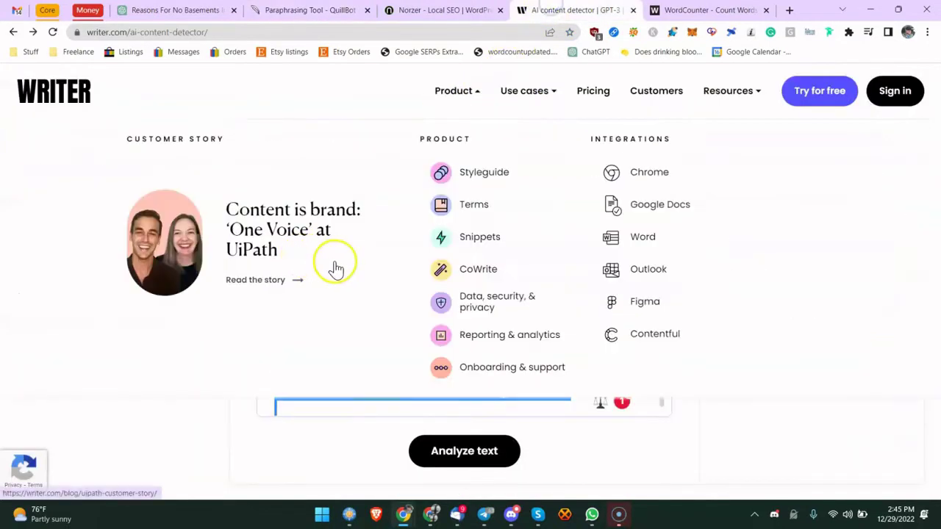
{"action": "key", "text": "BackSpace"}
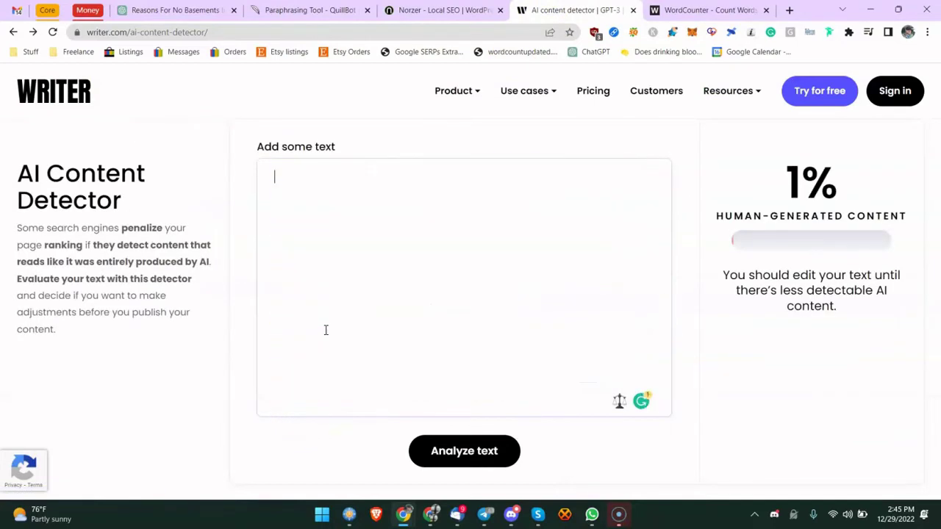
{"action": "type", "text": "There are a few reasons why basements are less prevalent in the south of the United States than they are elsewhere in the nation.  The region's geography is one of the causes. The south has many areas that are flat and low-lying, making it challenging to dig a basement. These regions frequently have sandy or clay-based soil, which can make it challenging to support the weight of a house constructed above a foundation. Additionally, the high water table in many southern regions can make it challenging to dig a basement without it flooding. This can also increase the cost of basement construction because extra precautions may need to be taken."}
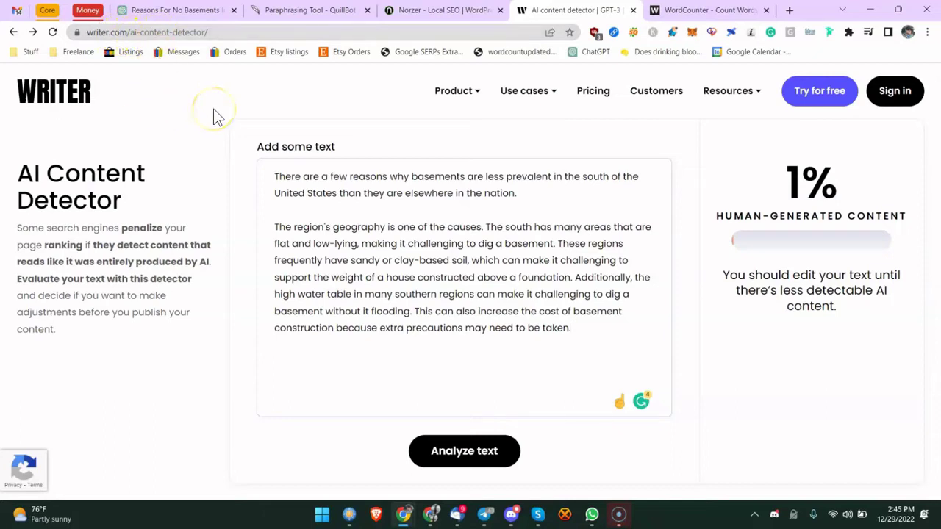
{"action": "left_click", "coordinate": [456, 456]}
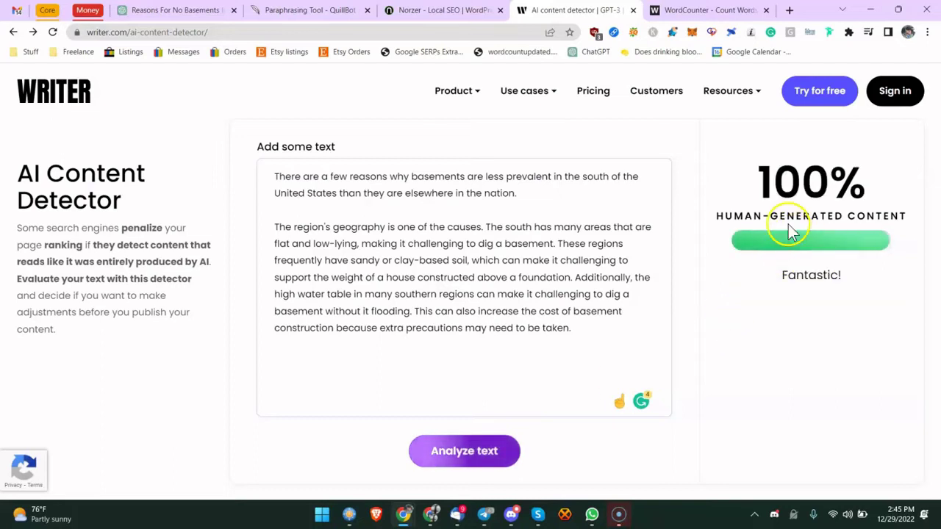
{"action": "left_click_drag", "start_coordinate": [772, 208], "coordinate": [785, 214]}
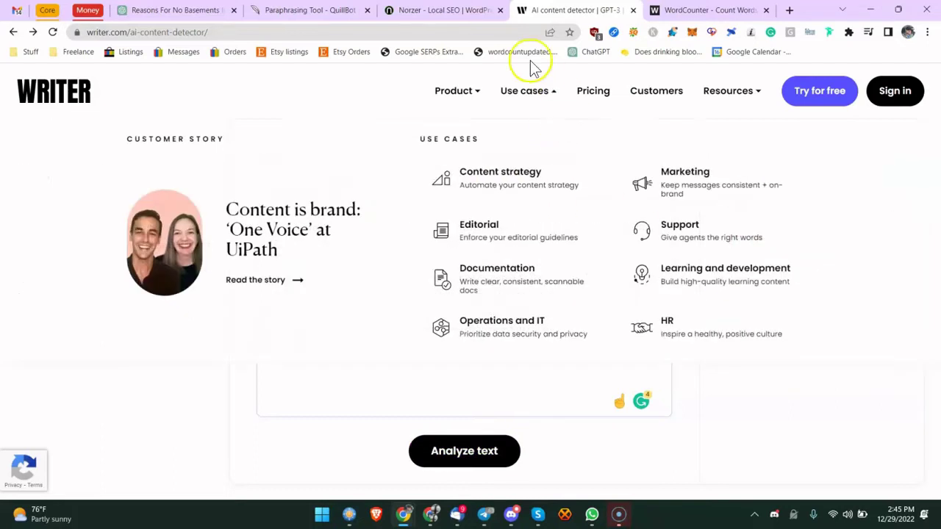
Select the climate and cost paragraphs in QuillBot, recheck the detector, then return to ChatGPT.
{"action": "left_click", "coordinate": [417, 10]}
{"action": "left_click", "coordinate": [279, 11]}
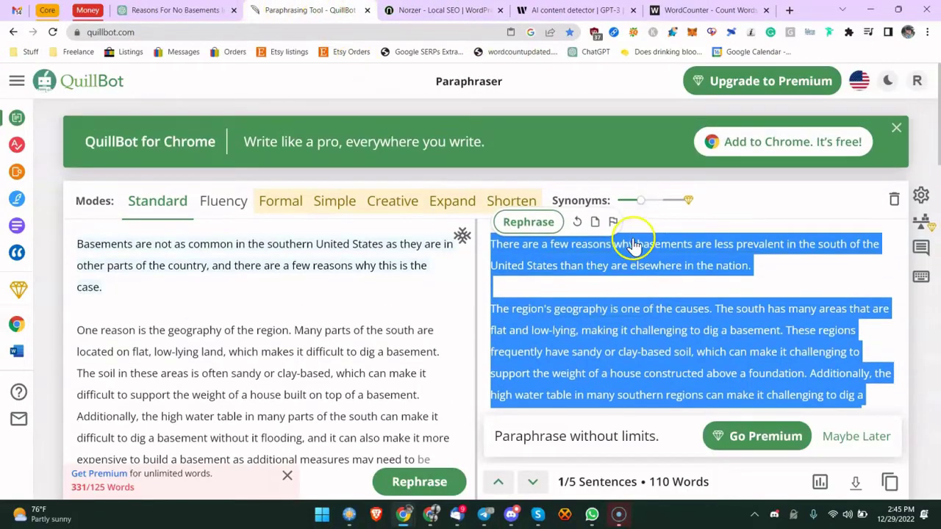
{"action": "scroll", "coordinate": [191, 470], "scroll_direction": "down", "scroll_amount": 5}
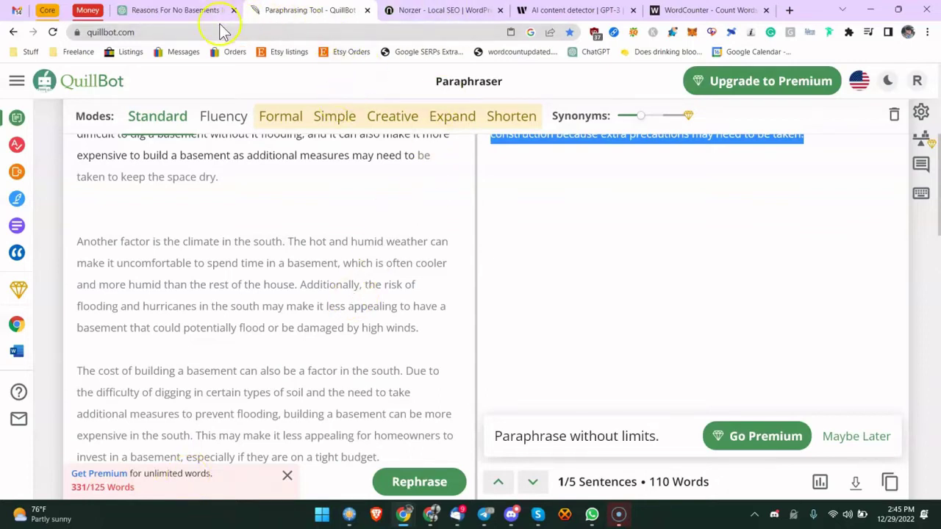
{"action": "scroll", "coordinate": [220, 236], "scroll_direction": "down", "scroll_amount": 1}
{"action": "scroll", "coordinate": [147, 271], "scroll_direction": "up", "scroll_amount": 1}
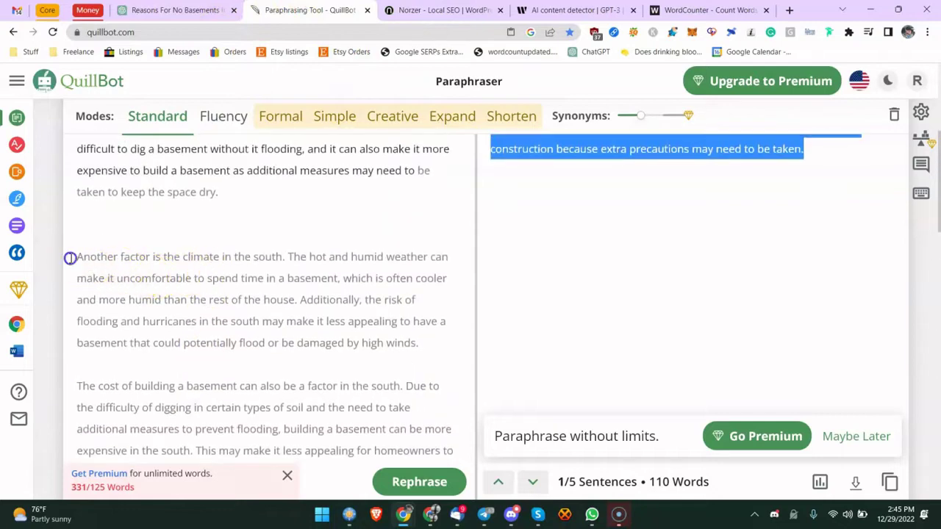
{"action": "mouse_move", "coordinate": [71, 256]}
{"action": "left_mouse_down"}
{"action": "mouse_move", "coordinate": [286, 390]}
{"action": "mouse_move", "coordinate": [349, 406]}
{"action": "left_mouse_up"}
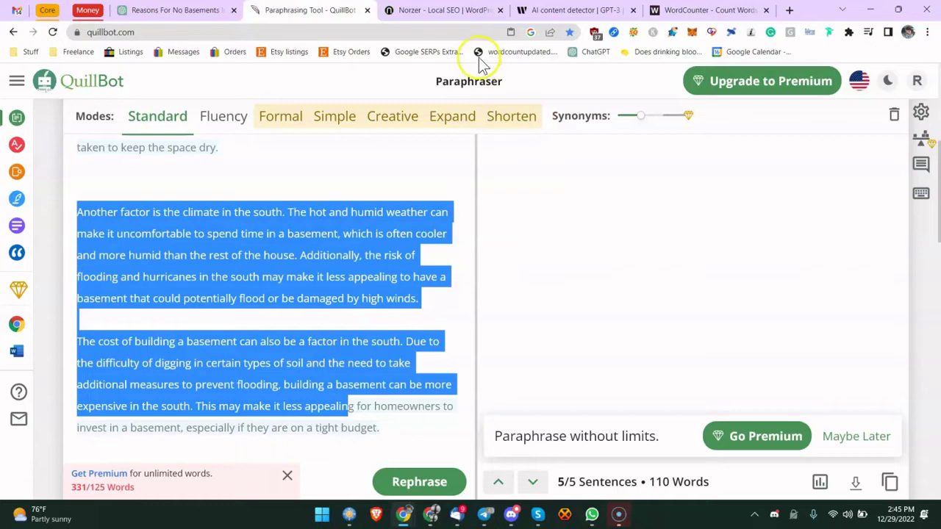
{"action": "left_click", "coordinate": [531, 11]}
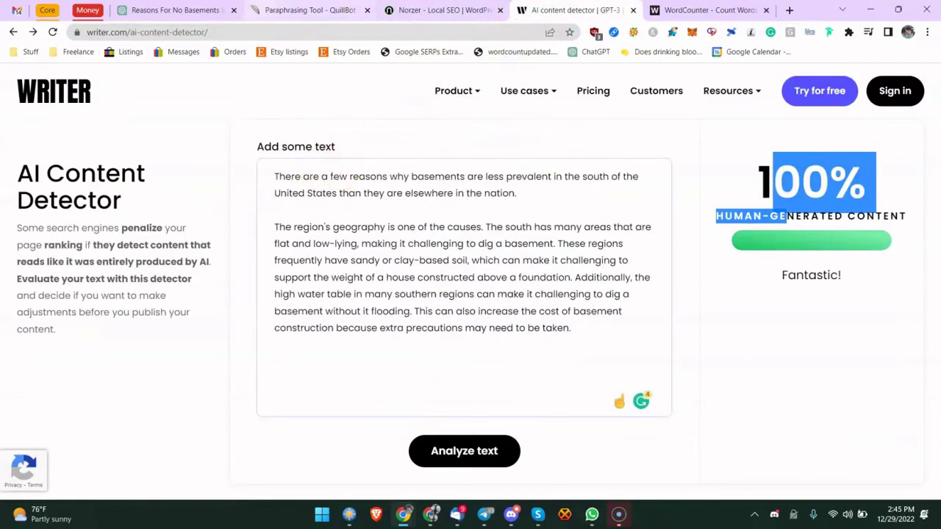
{"action": "left_click", "coordinate": [184, 10]}
{"action": "mouse_move", "coordinate": [403, 515]}
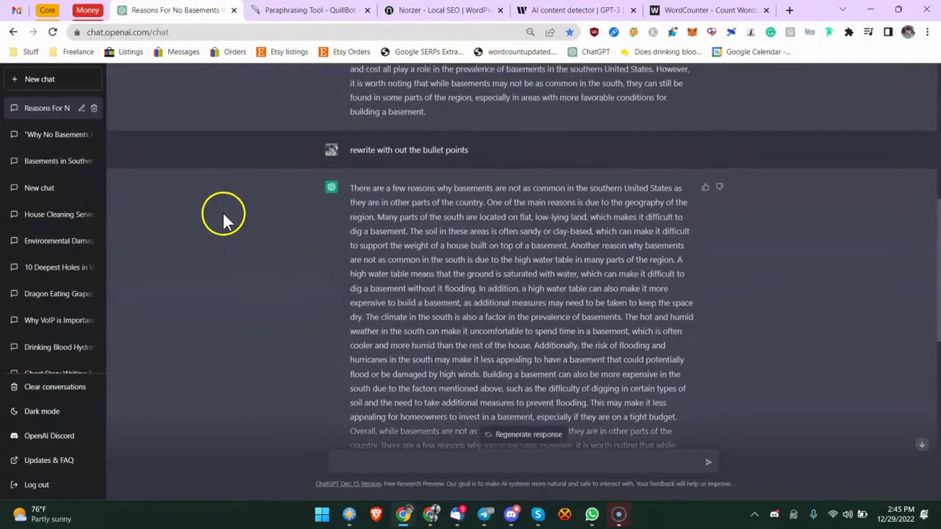
Ask ChatGPT for ten better titles for the 'Why there are no basements in the south' post.
{"action": "scroll", "coordinate": [250, 279], "scroll_direction": "down", "scroll_amount": 3}
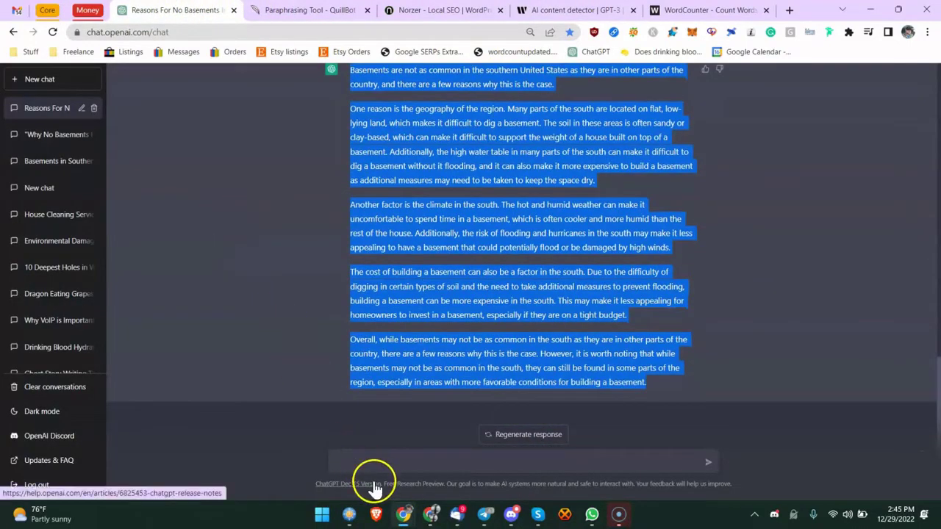
{"action": "left_click", "coordinate": [410, 478]}
{"action": "left_click", "coordinate": [414, 461]}
{"action": "key", "text": "BackSpace"}
{"action": "key", "text": "BackSpace"}
{"action": "type", "text": "give me to 1"}
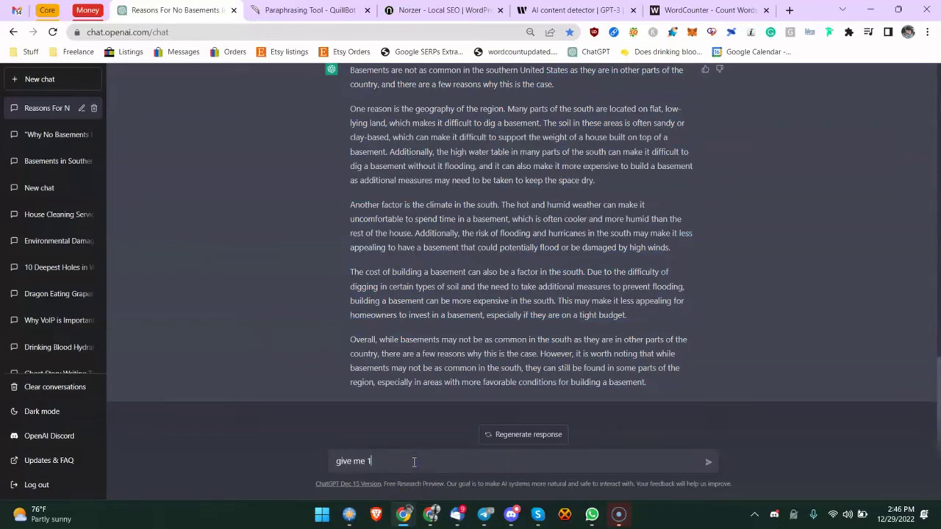
{"action": "type", "text": " examples of a better title for this blog post:"}
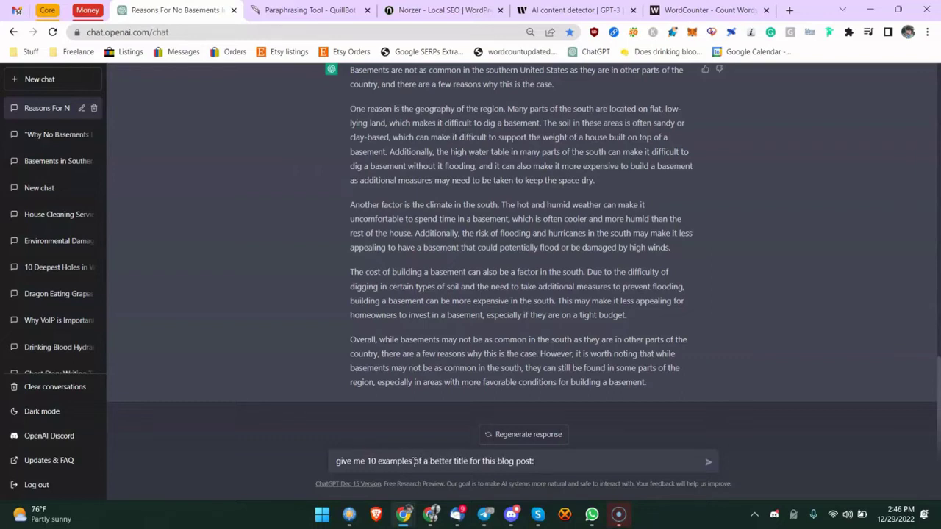
{"action": "type", "text": "Why"}
{"action": "key", "text": "BackSpace"}
{"action": "type", "text": "here no ba"}
{"action": "type", "text": "sements in the south?"}
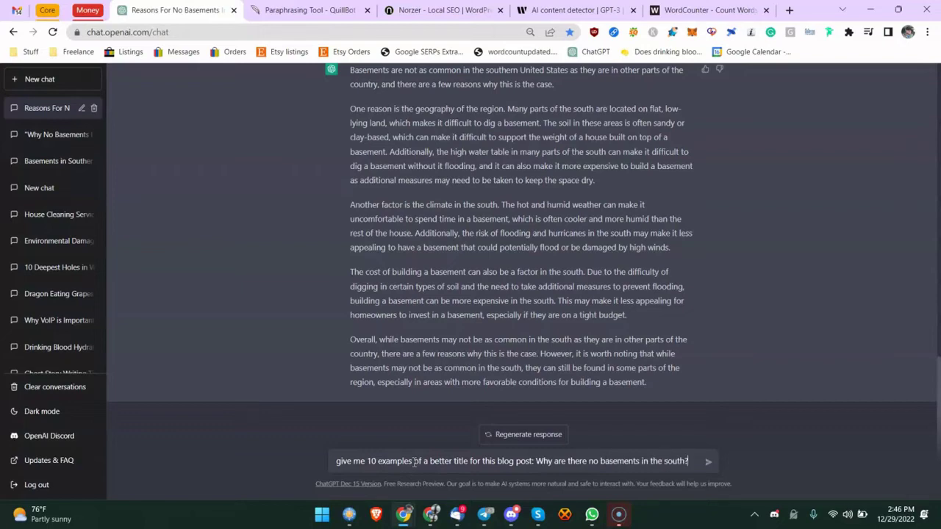
{"action": "key", "text": "Return"}
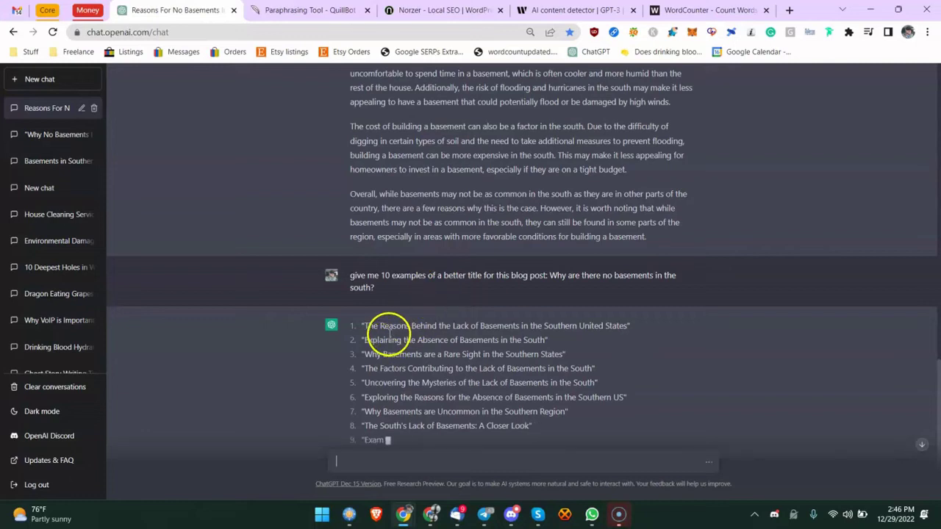
Highlight the first two suggested titles, e.g. 'Why Basements are a Rare Sight in the Southern States.'.
{"action": "triple_click", "coordinate": [366, 331]}
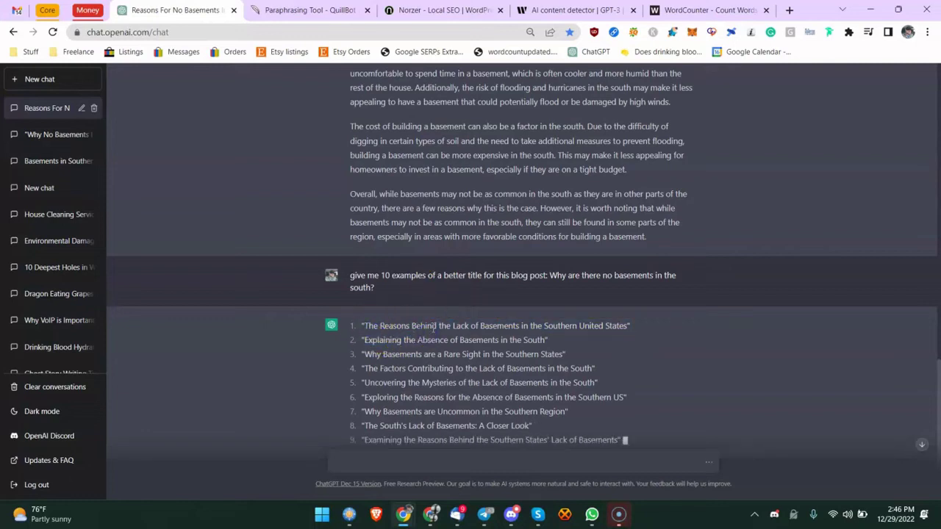
{"action": "left_click_drag", "start_coordinate": [436, 328], "coordinate": [614, 329]}
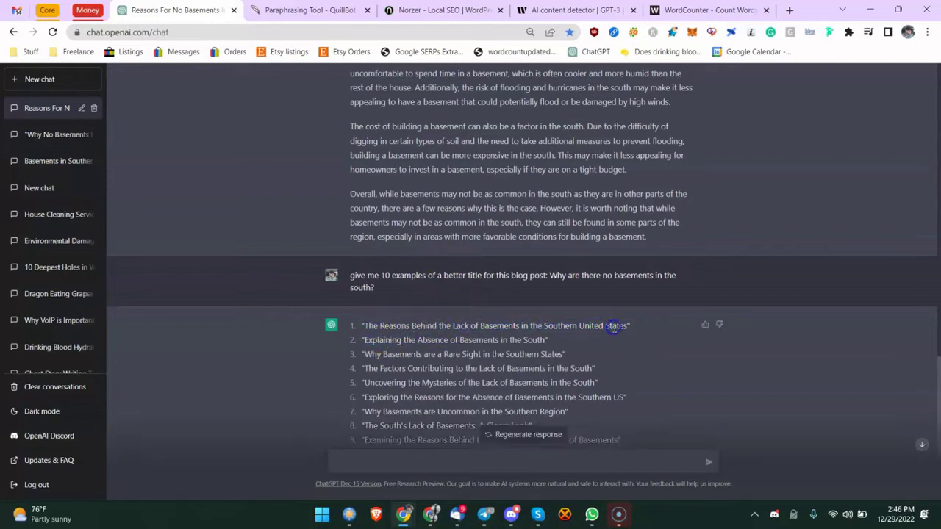
{"action": "double_click", "coordinate": [410, 340]}
{"action": "left_click_drag", "start_coordinate": [411, 340], "coordinate": [502, 340]}
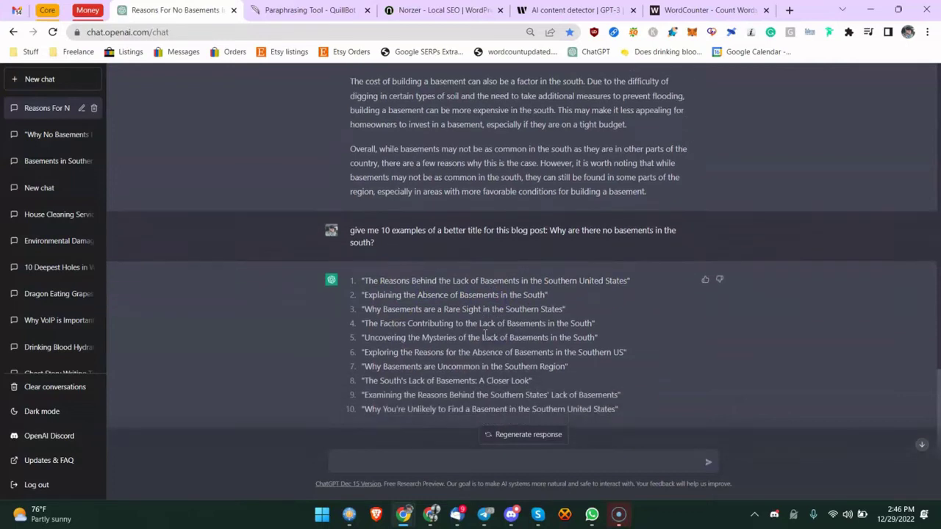
{"action": "left_click", "coordinate": [407, 453]}
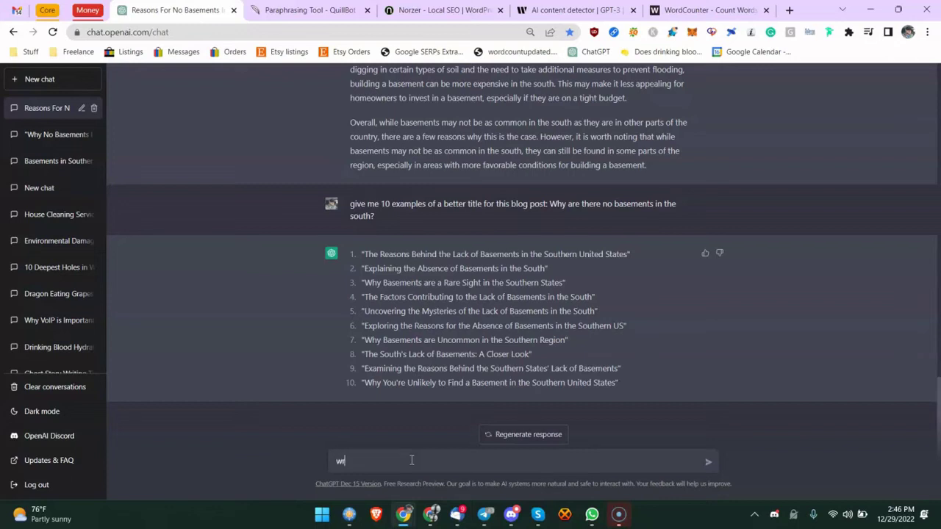
{"action": "type", "text": "te a catchy marketing tit"}
{"action": "type", "text": "le for t"}
{"action": "type", "text": "hhihiszvsdfjsd"}
{"action": "key", "text": "BackSpace"}
{"action": "key", "text": "BackSpace"}
{"action": "key", "text": "BackSpace"}
{"action": "key", "text": "BackSpace"}
{"action": "key", "text": "BackSpace"}
{"action": "key", "text": "BackSpace"}
{"action": "key", "text": "BackSpace"}
{"action": "key", "text": "BackSpace"}
{"action": "key", "text": "BackSpace"}
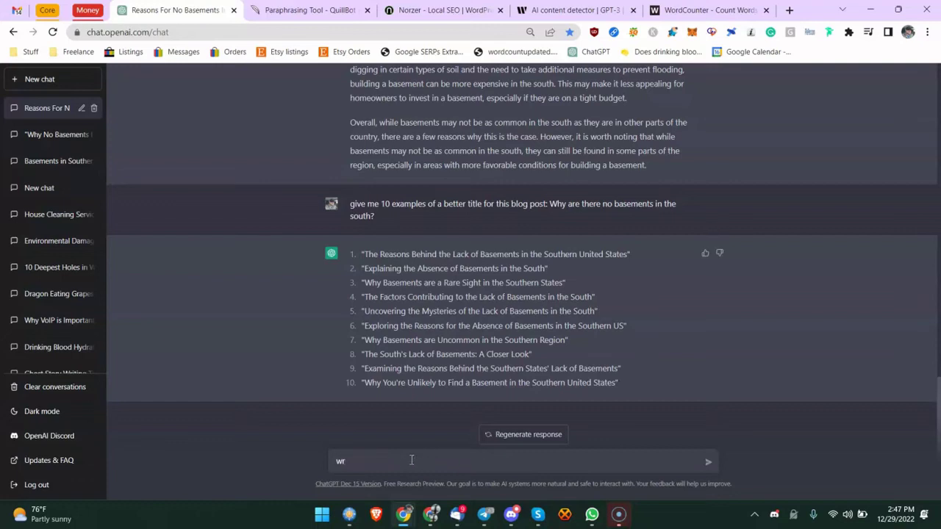